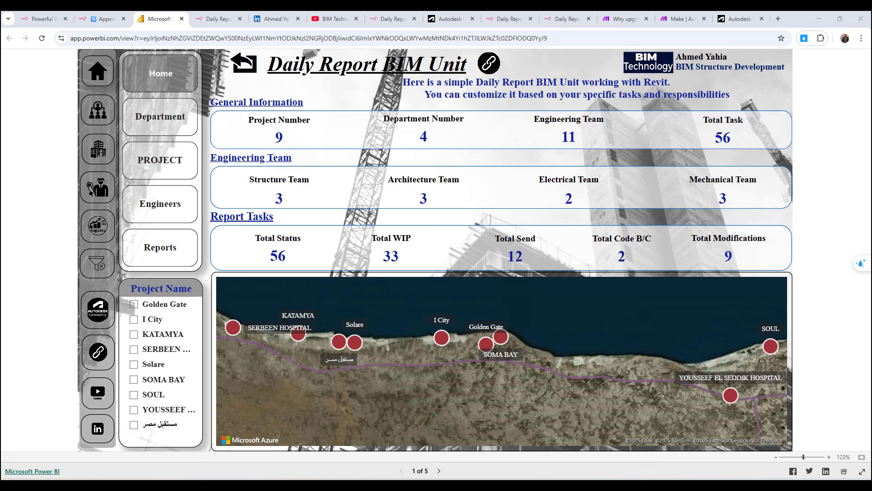
Switch from the Power BI report to the n8n homepage and on to the Append Sheet workflow.
click(40, 18)
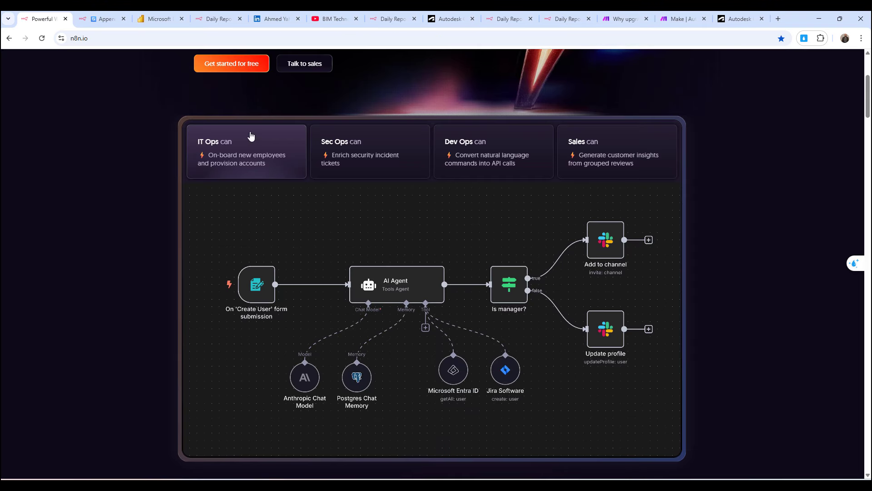
click(102, 19)
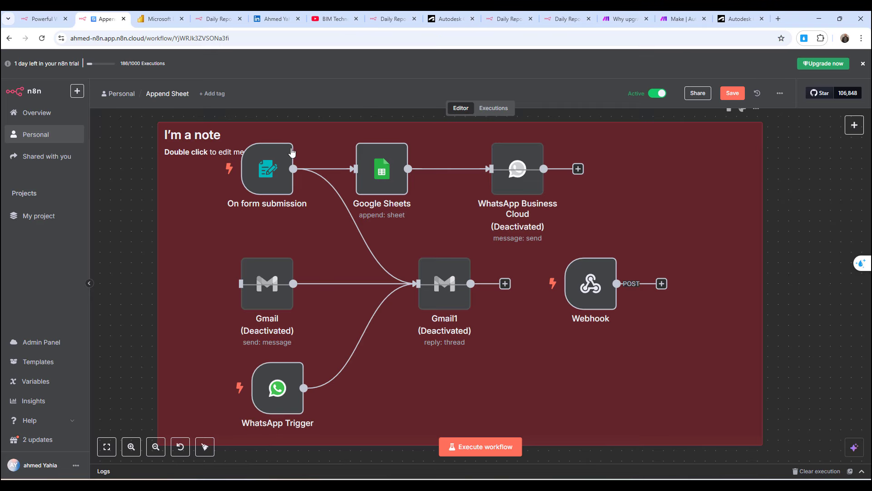
mouse_move(267, 176)
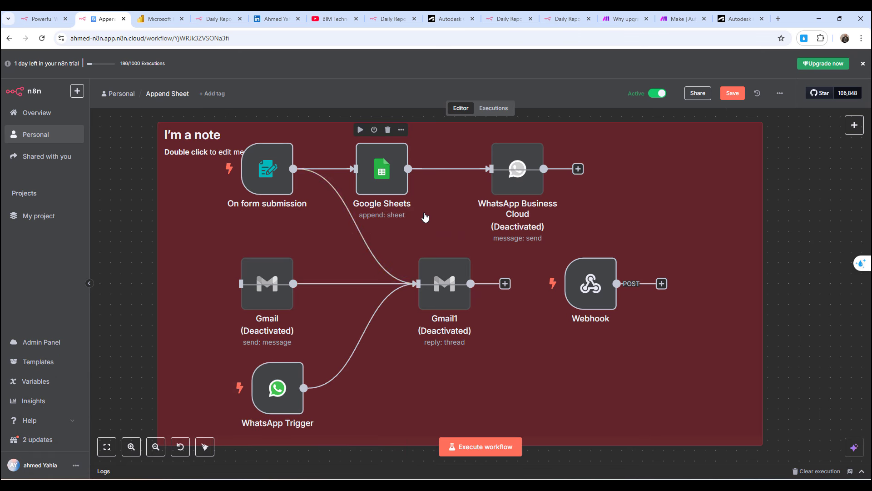
Review the parameters and form elements of the On form submission node, and return to the workflow canvas.
click(271, 172)
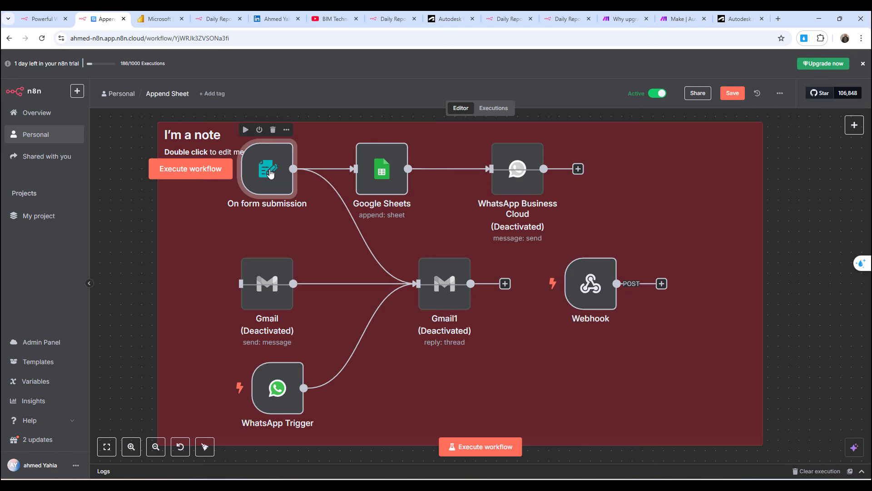
double_click(265, 169)
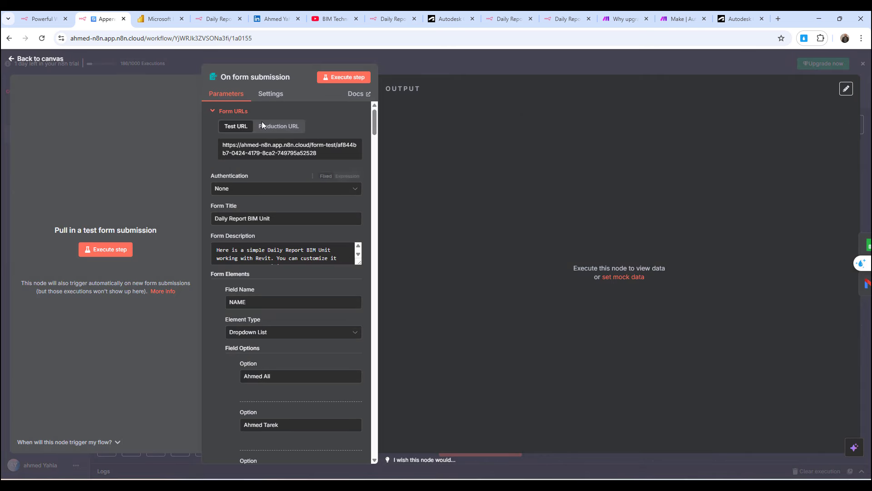
scroll(303, 315, down, 7)
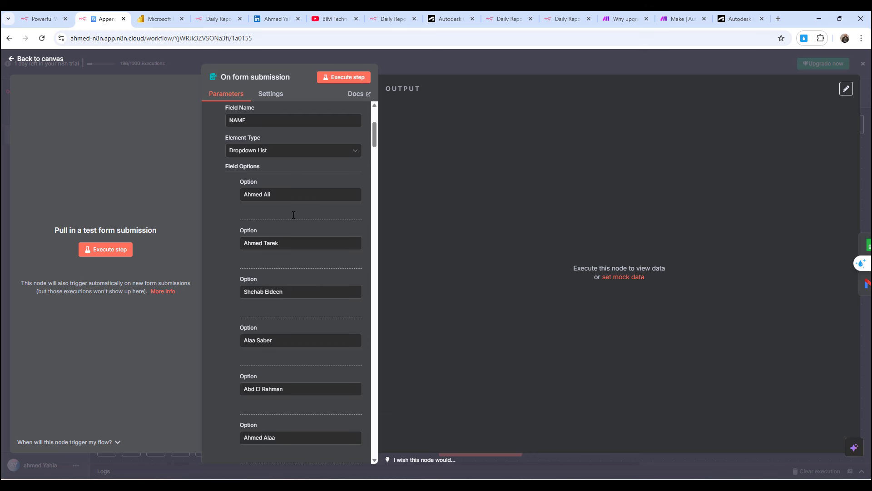
scroll(309, 256, up, 5)
scroll(309, 256, up, 2)
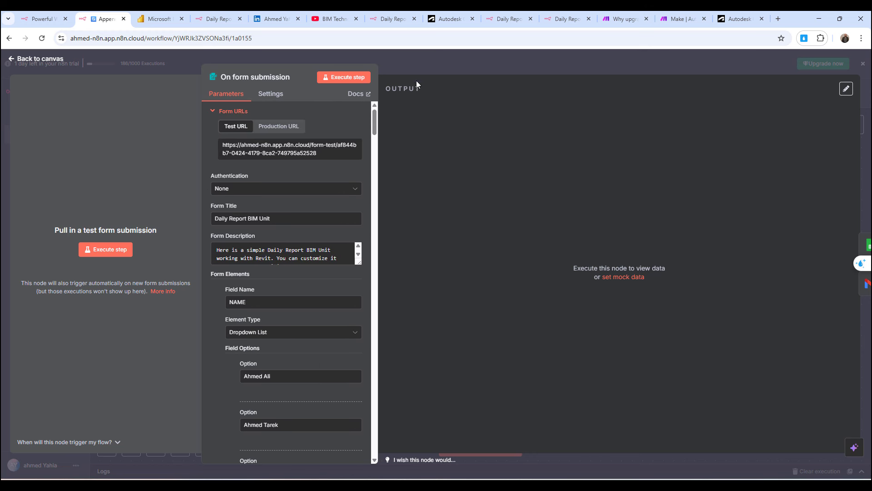
click(429, 70)
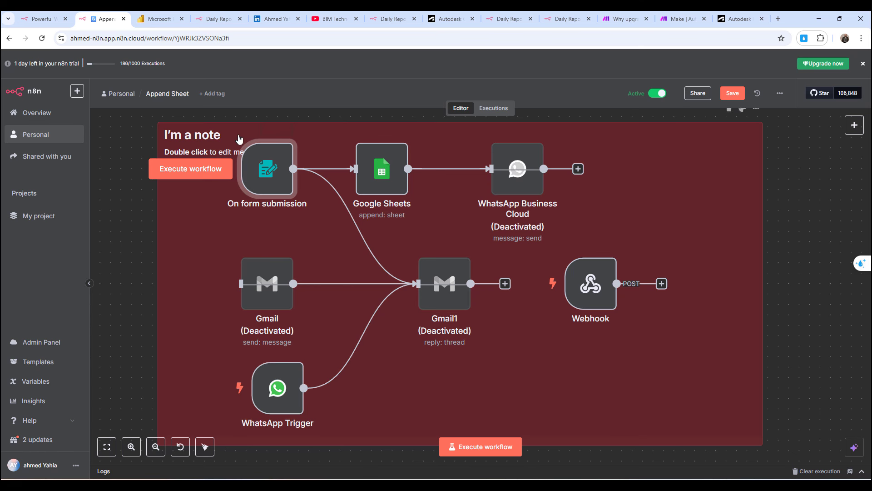
Execute the workflow from the form trigger, look at the NAME choices in the test form, and close the form window.
click(245, 131)
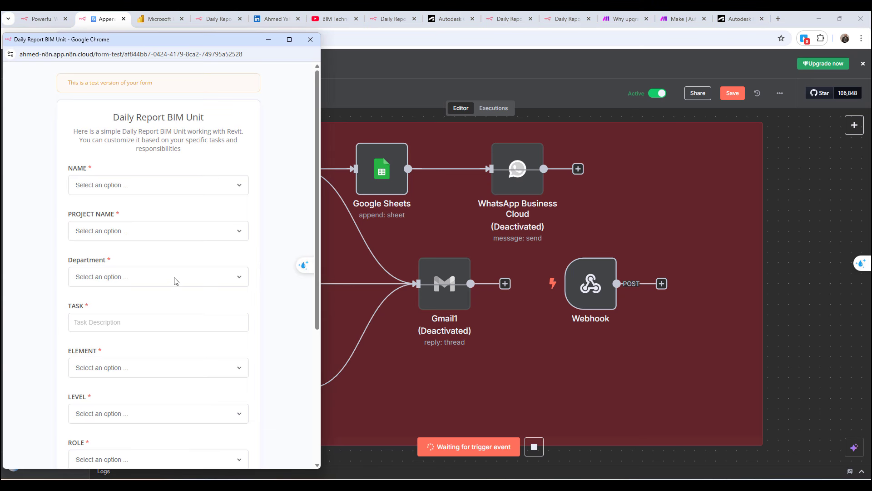
drag(211, 39, 232, 39)
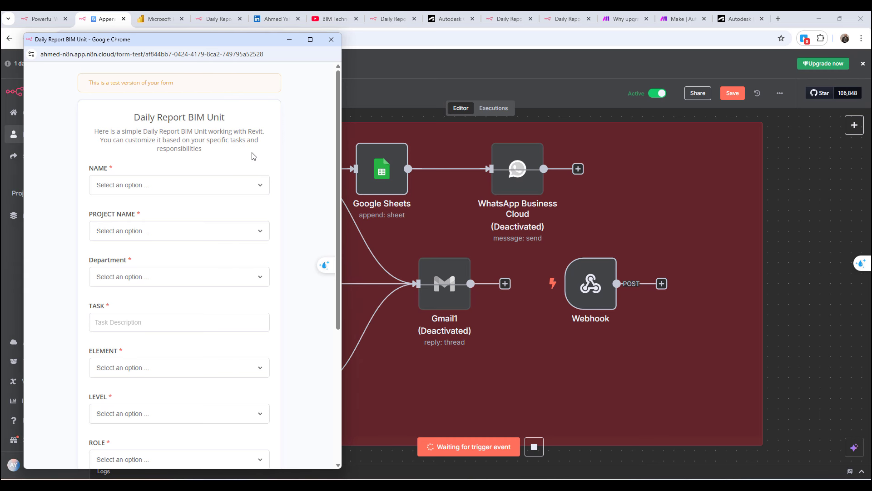
click(262, 188)
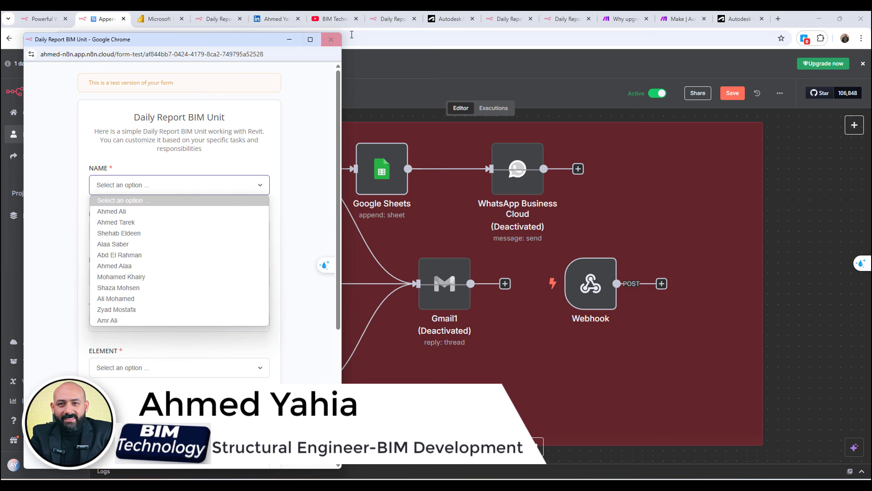
click(331, 39)
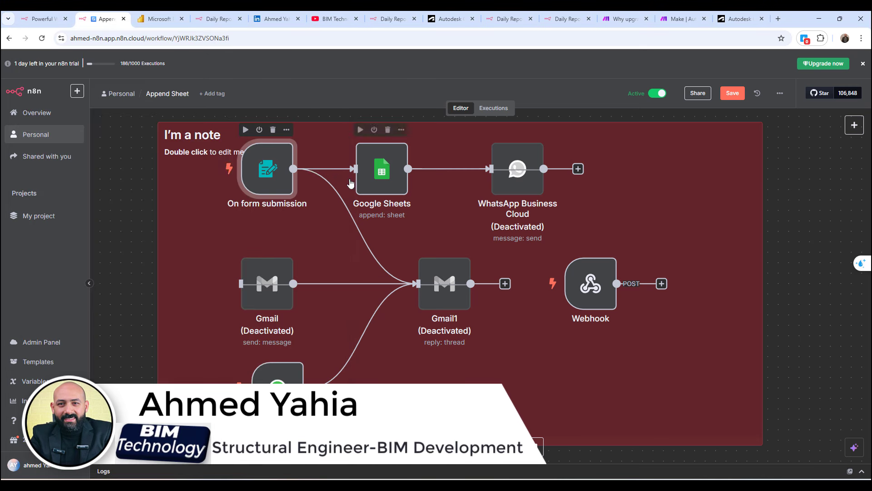
Stop the On form submission node from listening for a test submission, and return to the canvas.
double_click(266, 178)
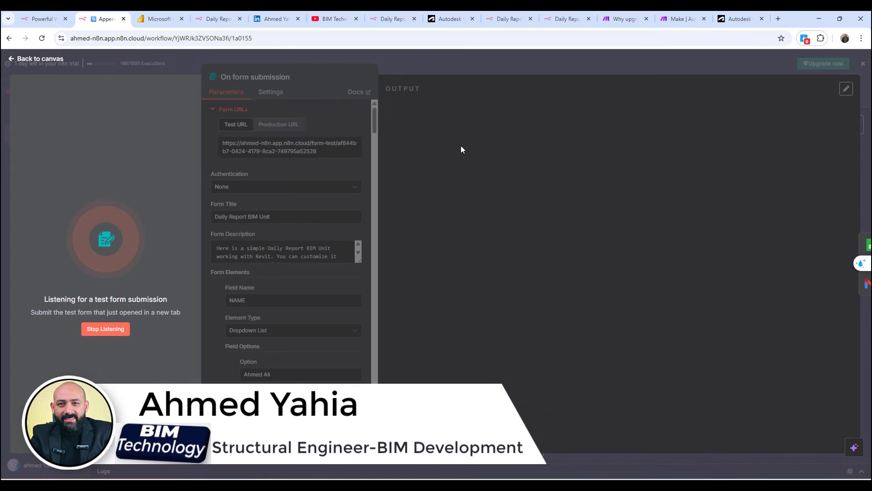
click(116, 331)
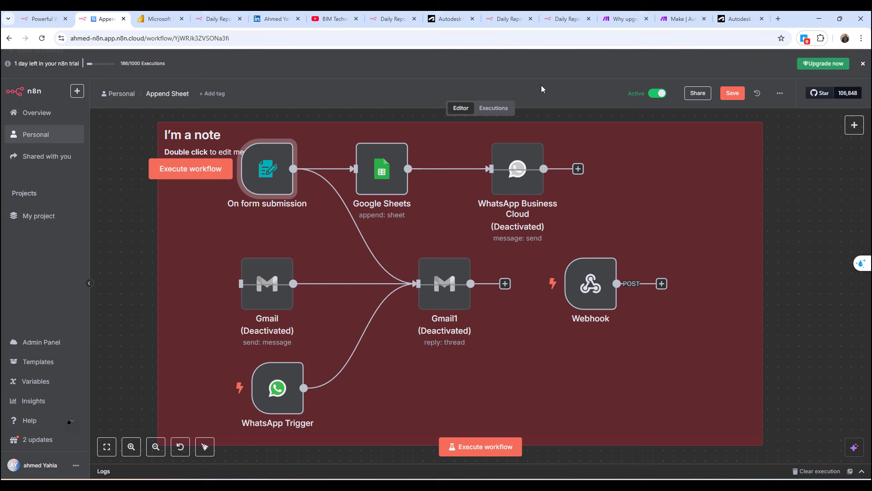
click(579, 58)
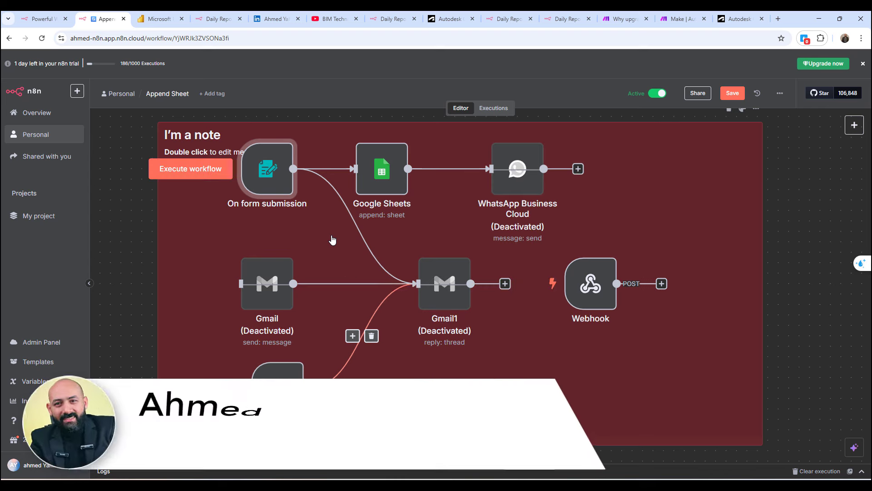
Look over the Power BI daily report, the Make versus Zapier comparison page and the Make homepage.
click(161, 15)
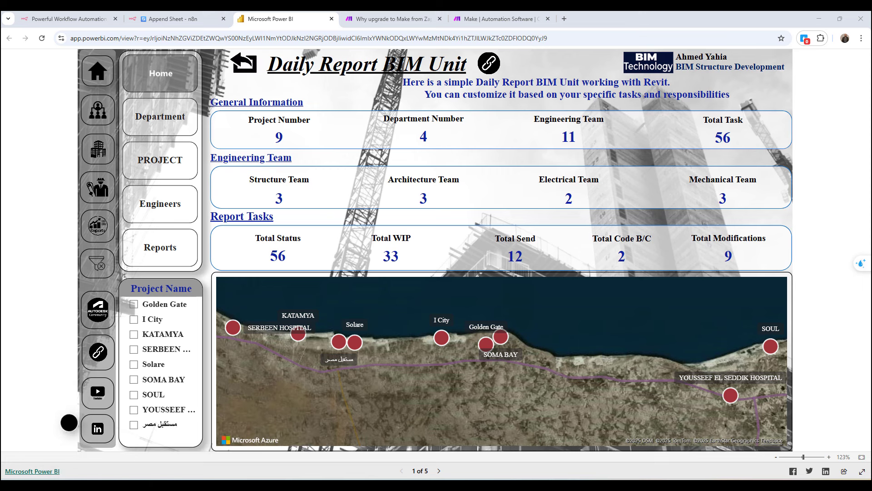
click(265, 22)
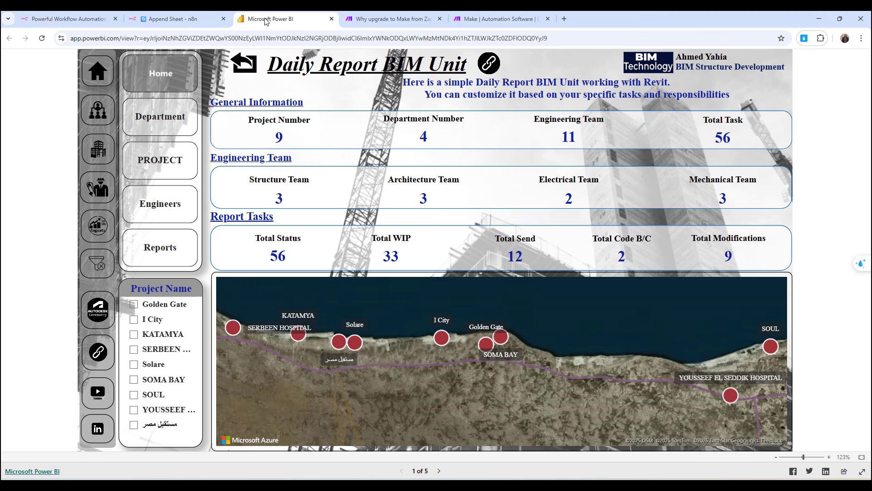
click(397, 19)
mouse_move(406, 92)
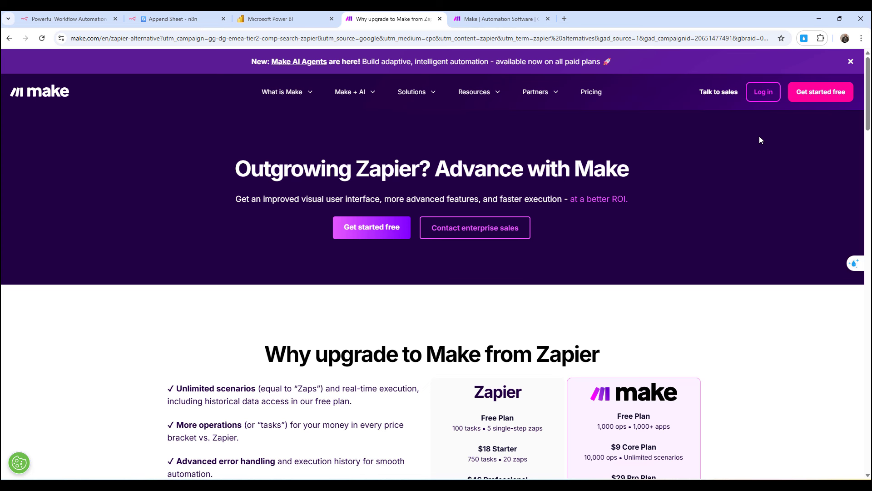
click(506, 19)
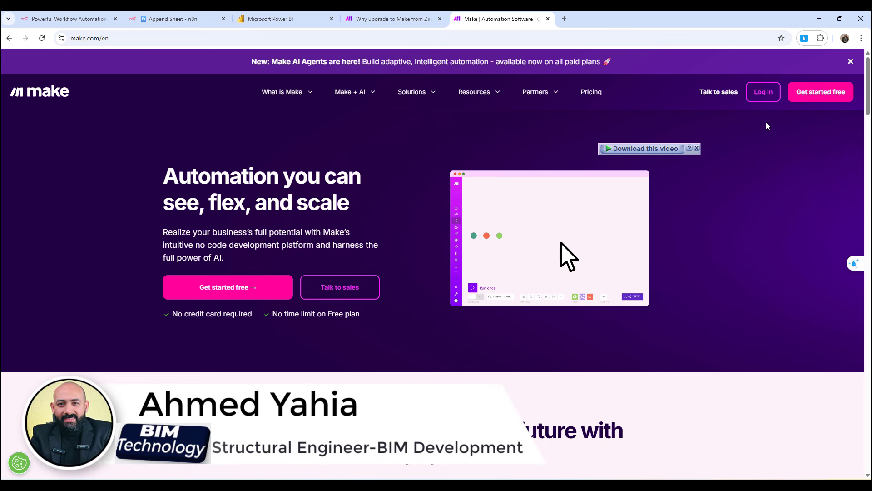
Go to the n8n homepage and examine its IT Ops sample workflow.
click(68, 18)
mouse_move(69, 74)
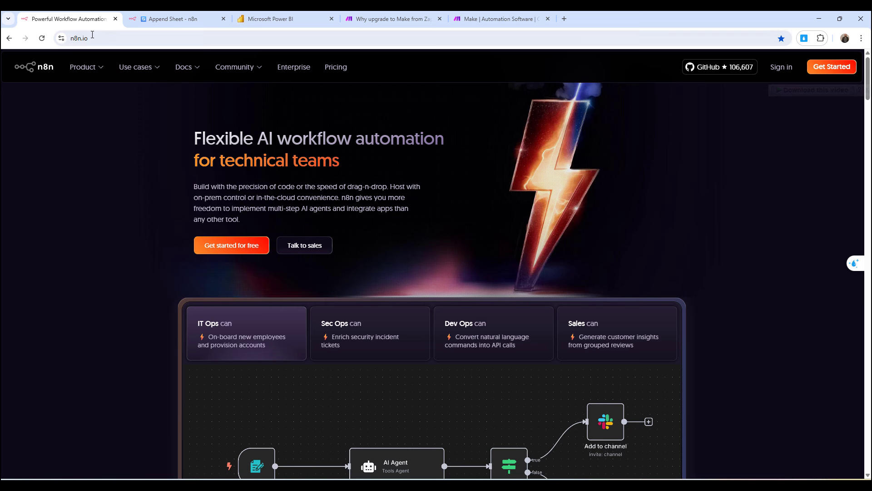
scroll(716, 160, down, 1)
scroll(405, 261, down, 3)
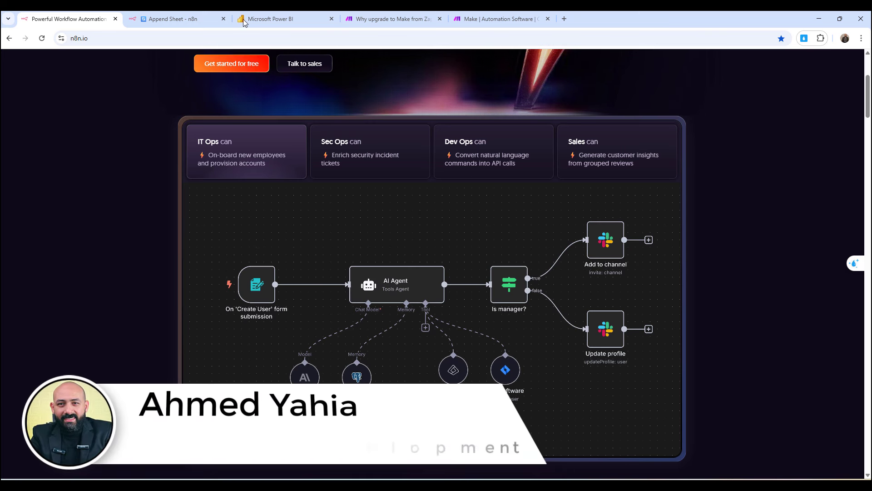
Review the Department, PROJECT, Engineers and Reports pages of the Power BI report, and return to its home page.
key(ctrl+3)
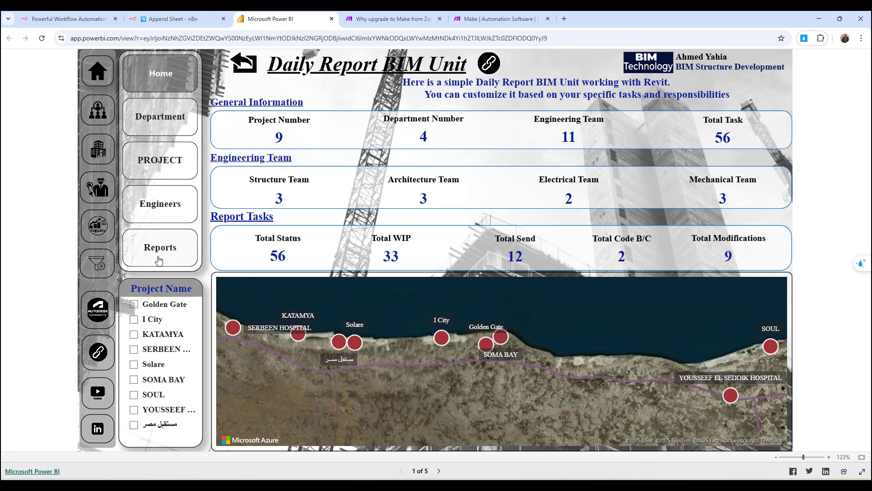
click(169, 123)
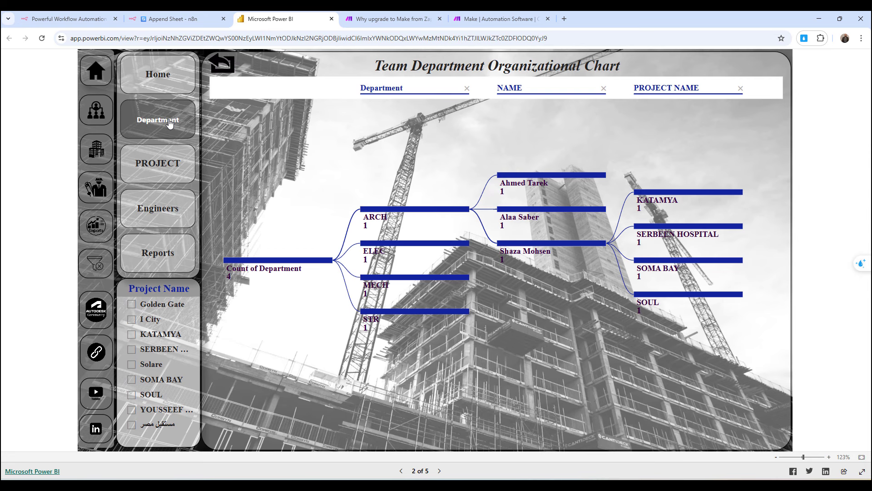
click(221, 67)
click(160, 167)
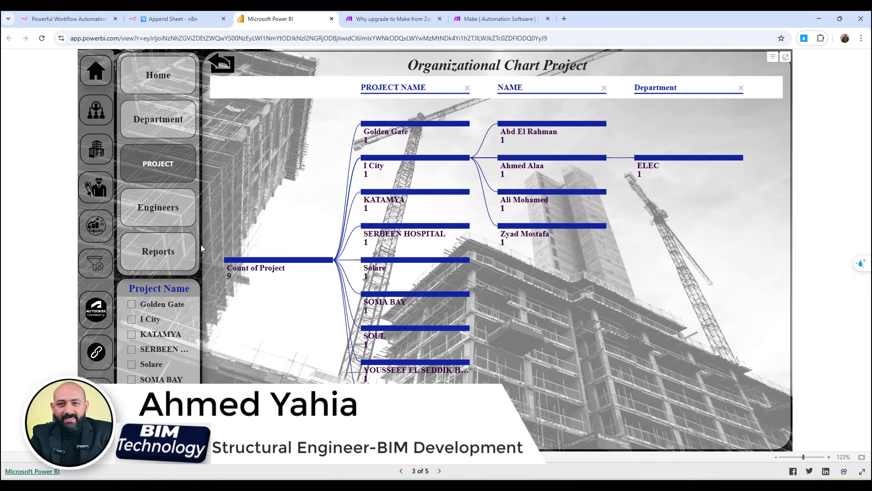
click(164, 217)
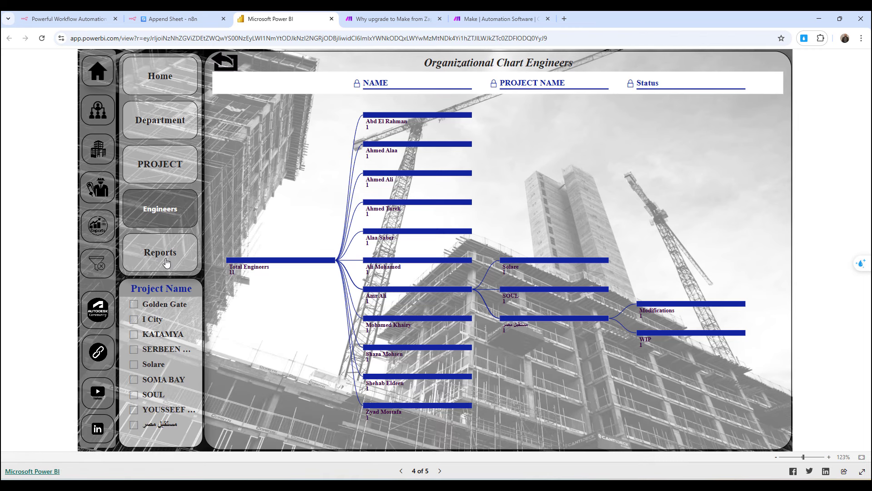
click(166, 262)
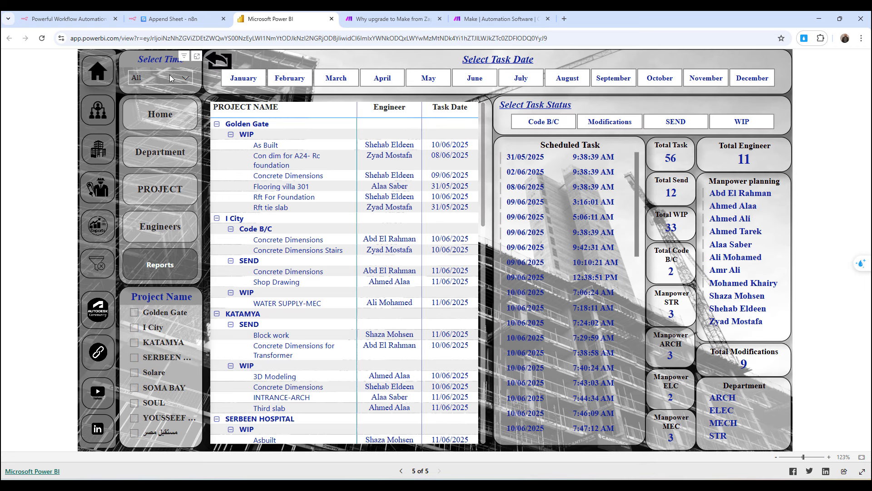
click(92, 72)
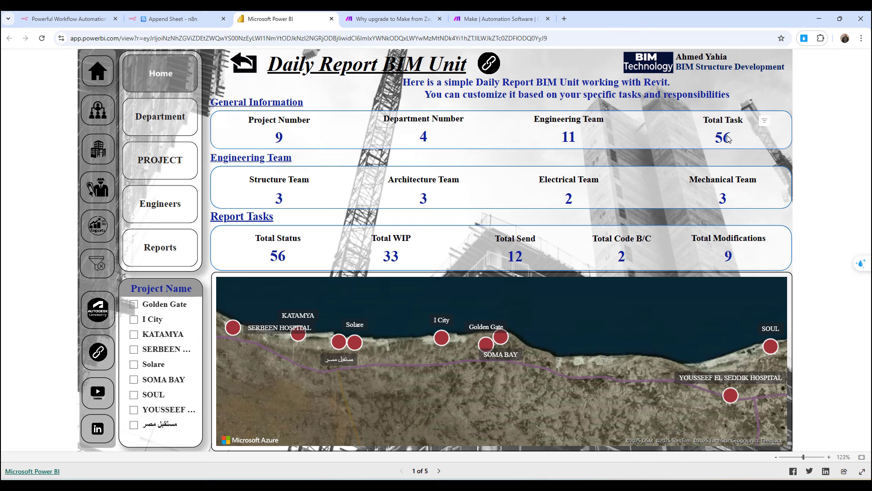
Open the online Daily Report BIM Unit form linked from the Power BI report and examine its fields.
click(488, 62)
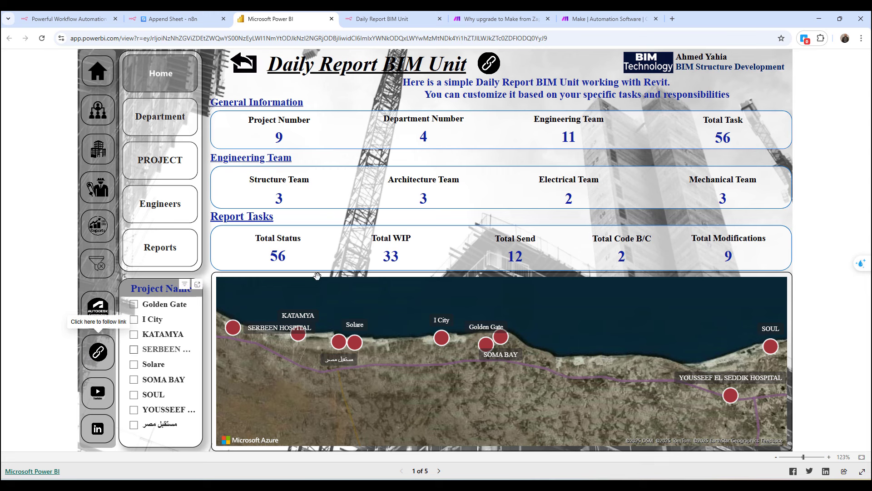
click(488, 64)
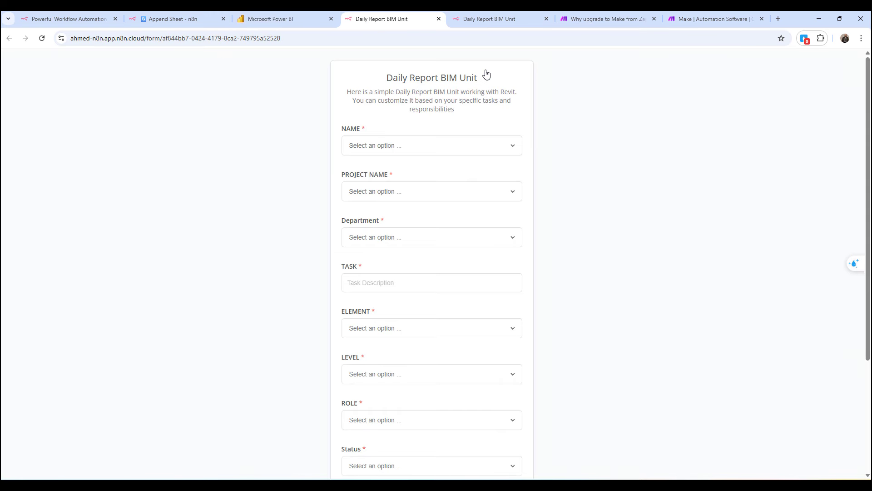
scroll(462, 181, down, 3)
scroll(468, 218, up, 1)
scroll(459, 204, up, 2)
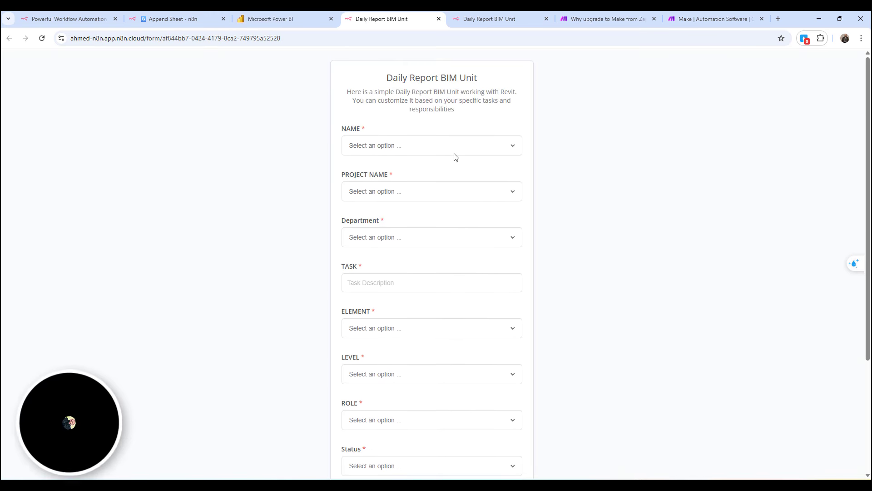
scroll(453, 192, down, 3)
scroll(452, 195, up, 3)
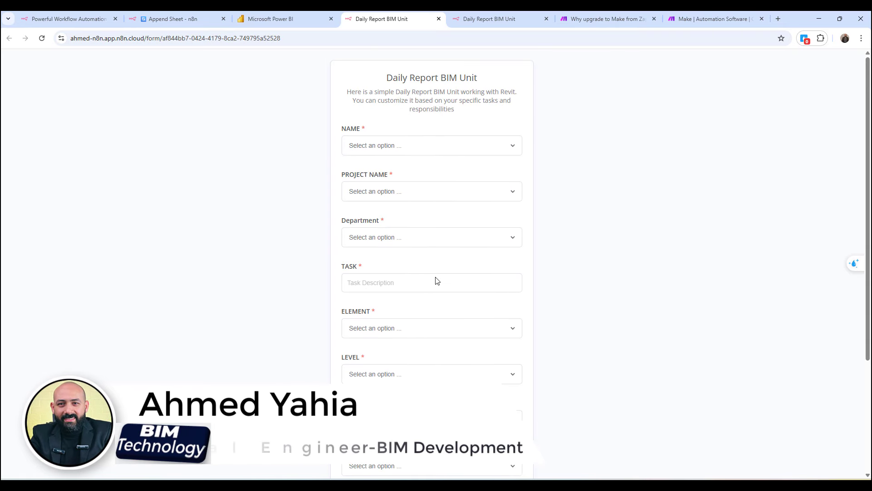
scroll(400, 213, down, 3)
Return to the Power BI report and filter its home page by Golden Gate, I City and Solare in turn.
click(290, 18)
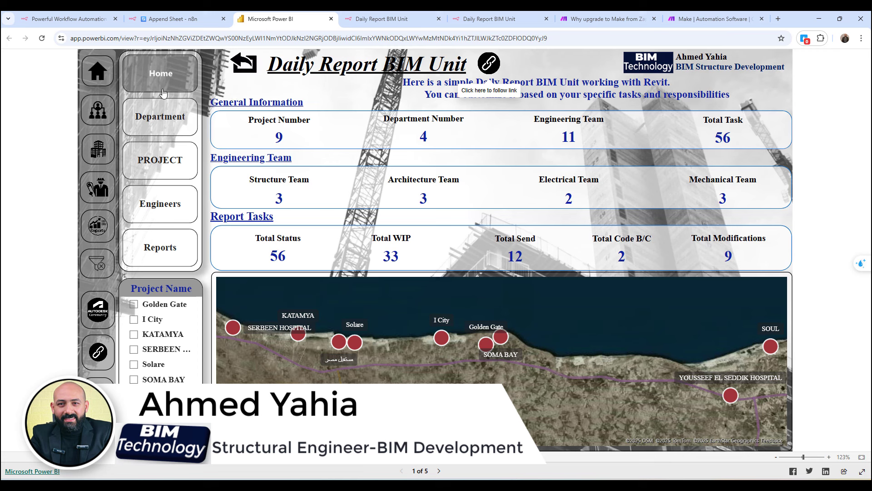
click(134, 304)
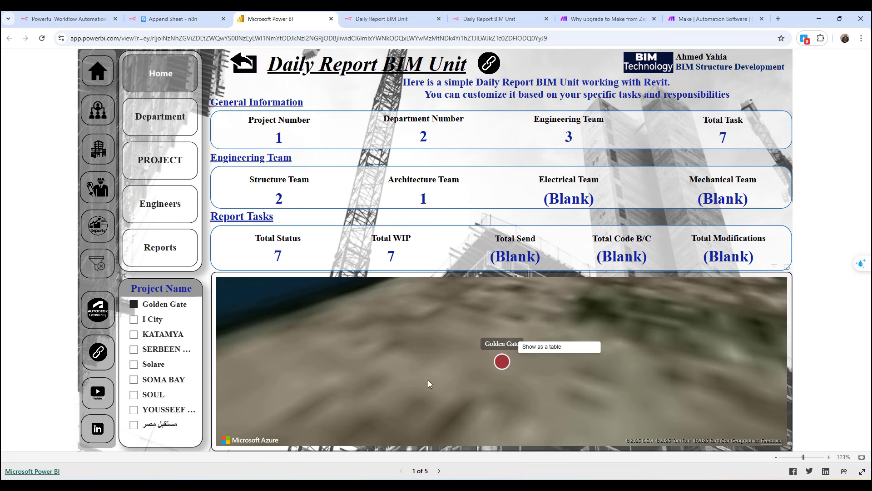
click(133, 319)
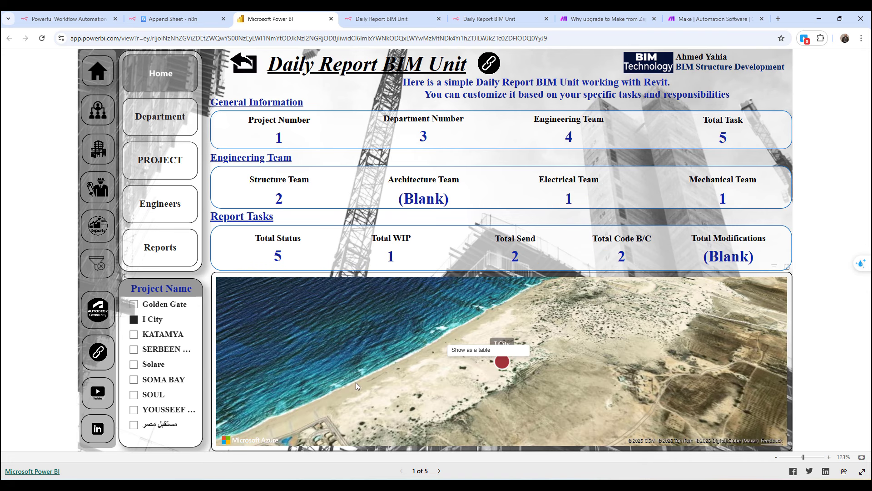
click(134, 365)
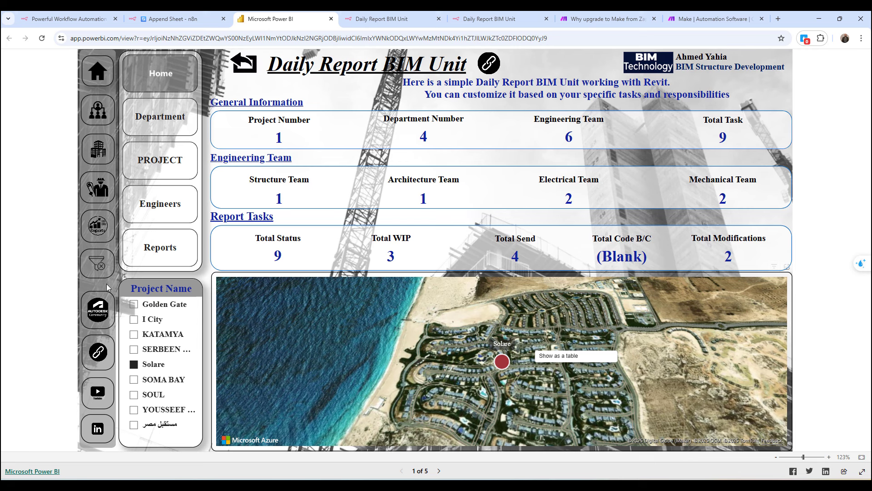
Open the Department page of the report, then collapse and re-expand the department level of the organizational chart to examine its branches.
click(99, 113)
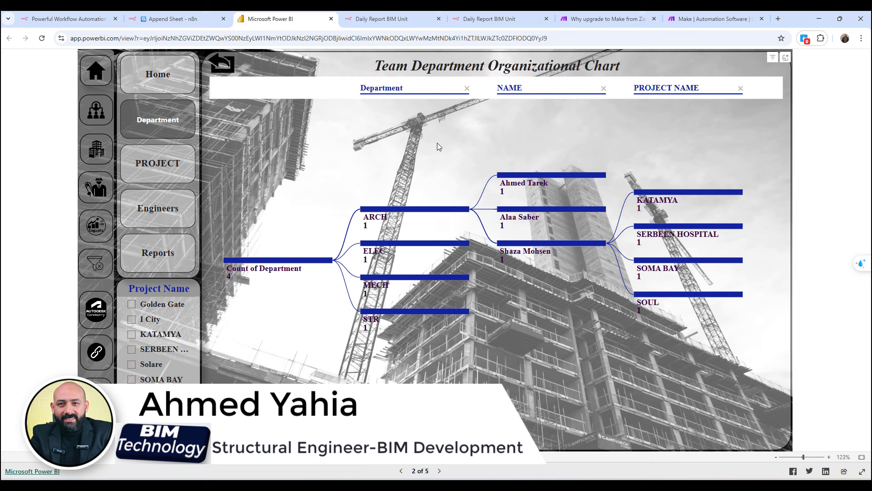
click(327, 262)
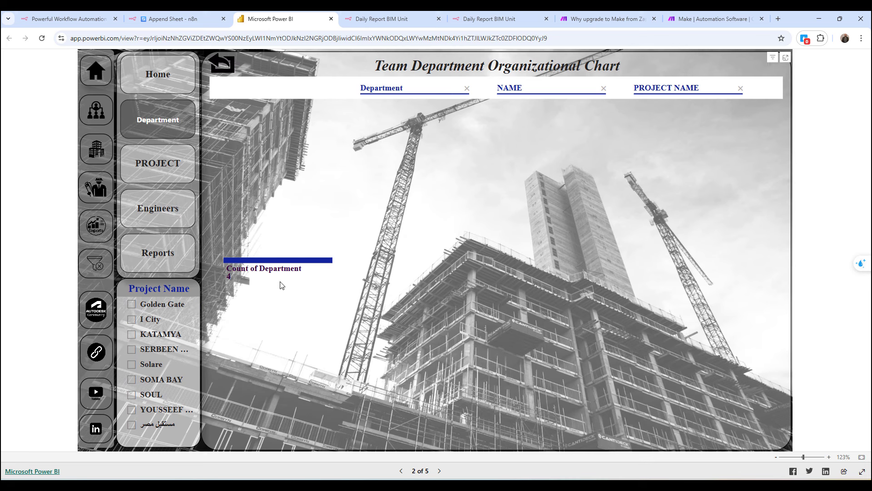
click(330, 266)
click(363, 268)
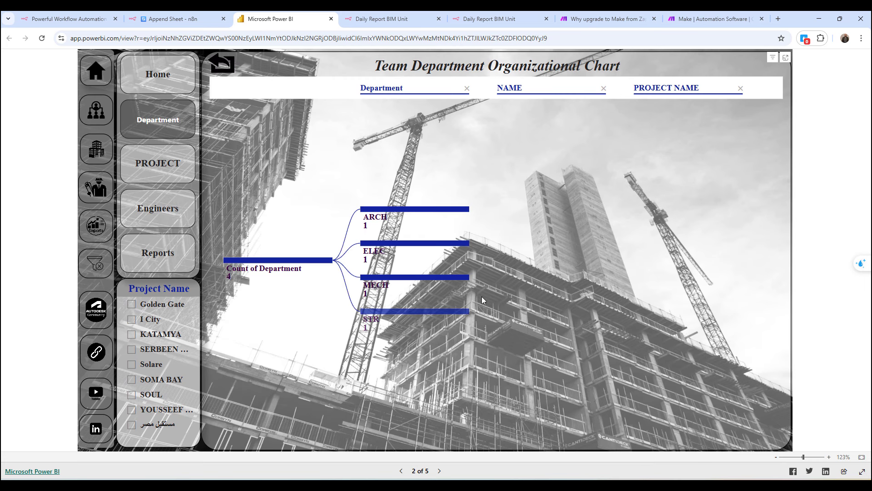
mouse_move(467, 212)
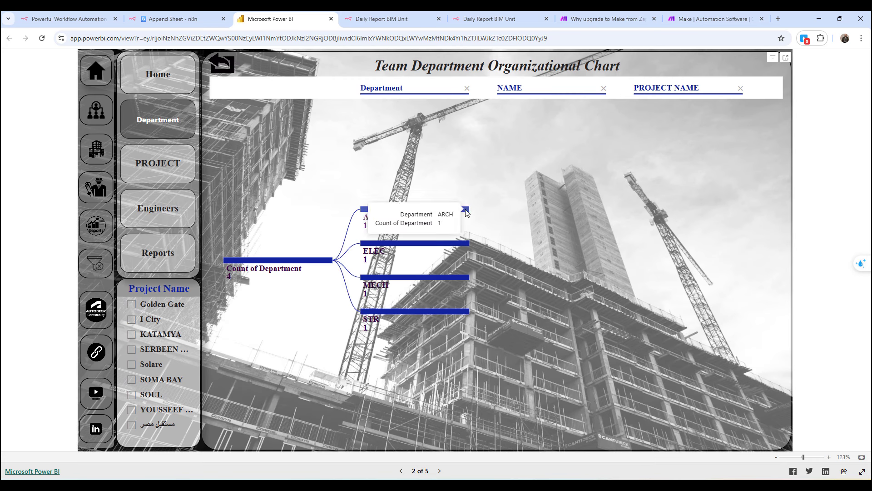
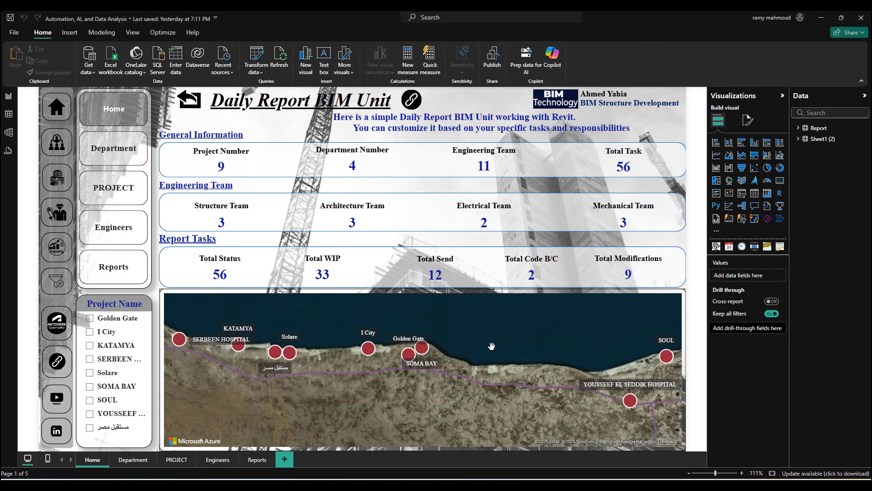
In Power BI Desktop, refresh the Daily Report BIM Unit data and collapse the Visualizations pane.
click(280, 62)
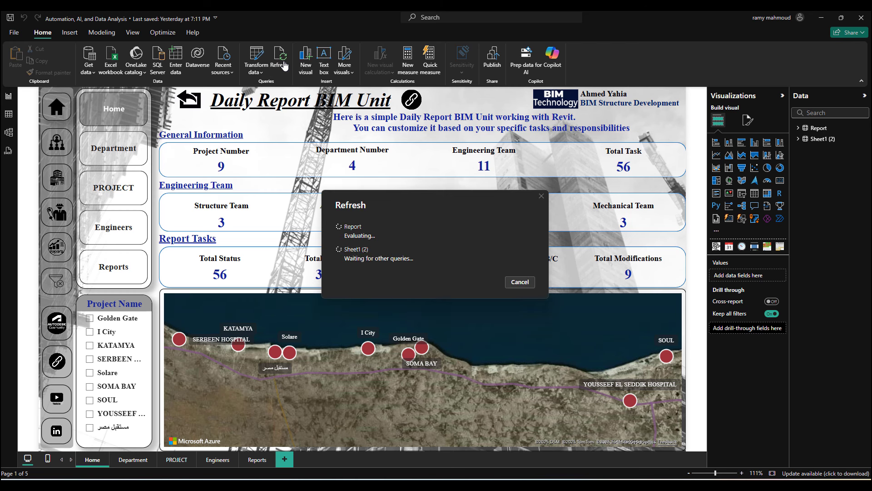
click(782, 96)
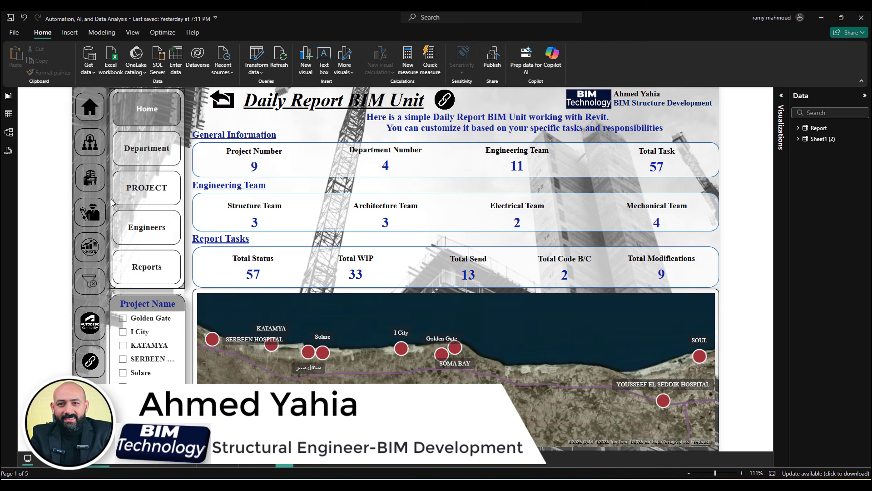
On the Engineers page, expand the third engineer's branch down to the Solare project and check the SEND status node.
ctrl+click(93, 218)
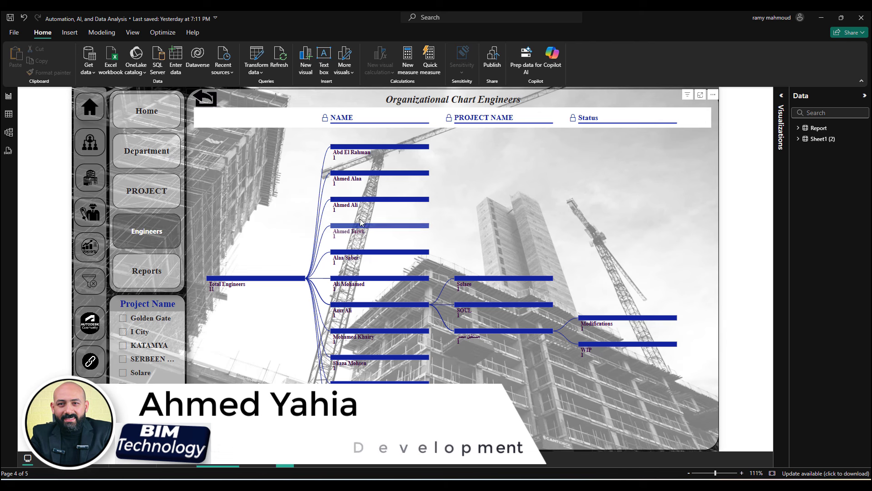
click(425, 201)
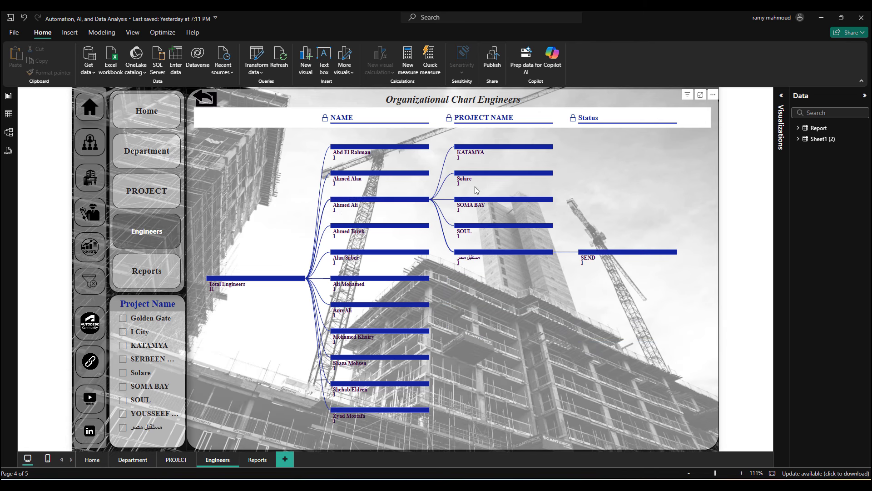
click(549, 172)
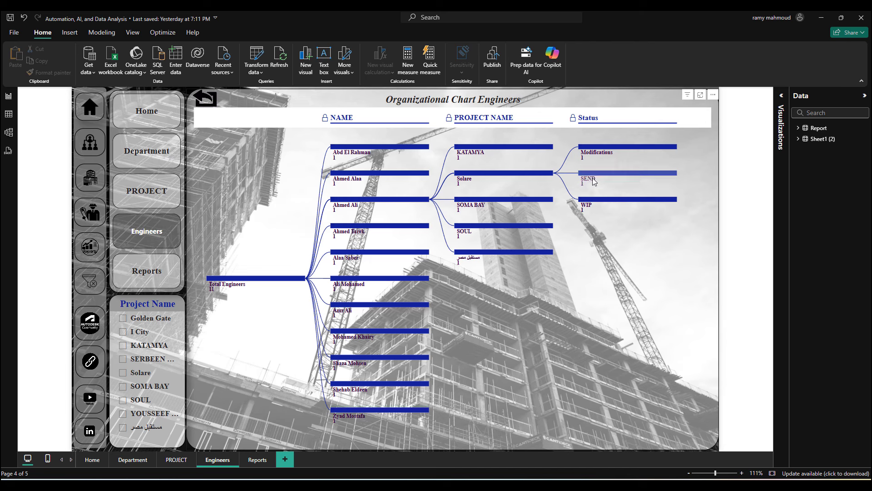
mouse_move(593, 180)
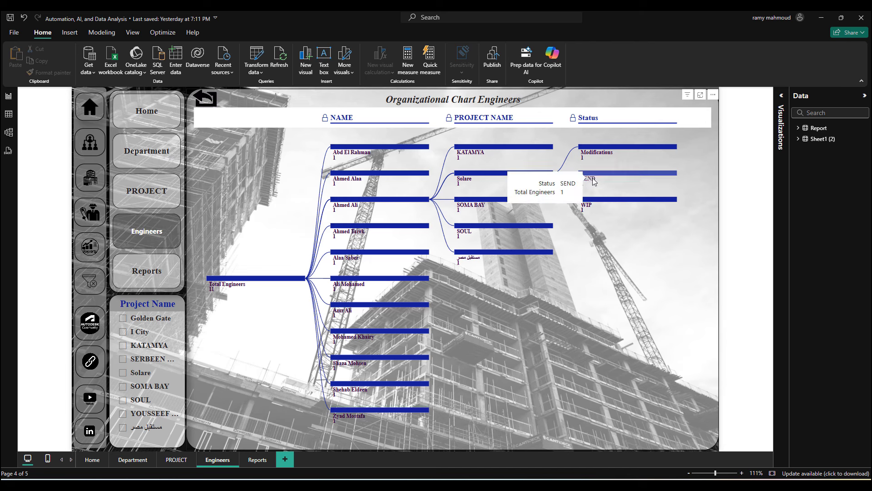
Filter the Reports page to the date 13/06/2025, review the matching task, and clear the filter.
click(93, 255)
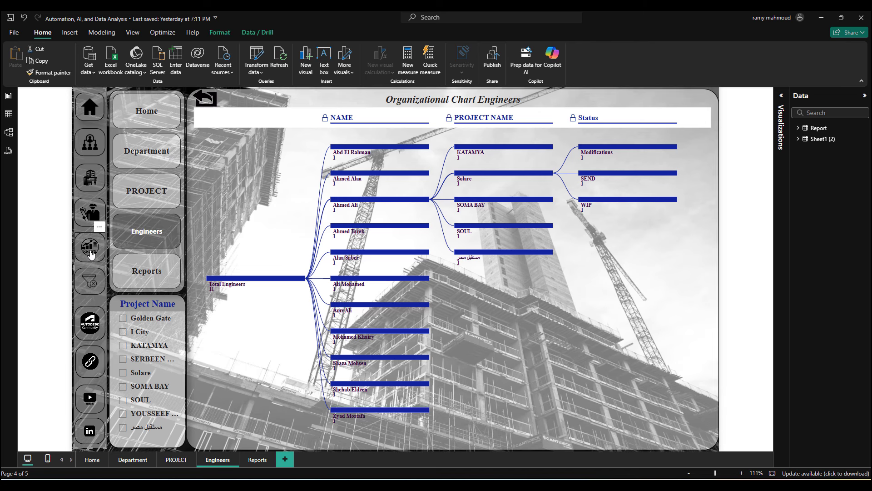
ctrl+click(91, 255)
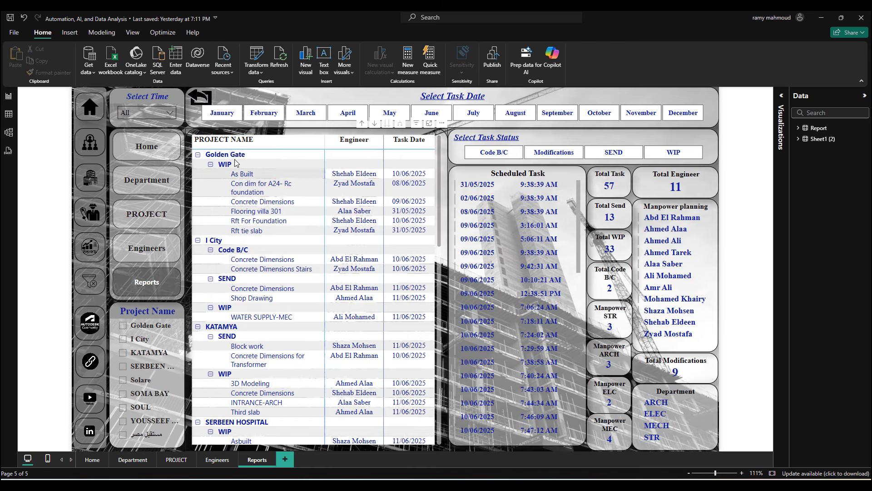
click(171, 117)
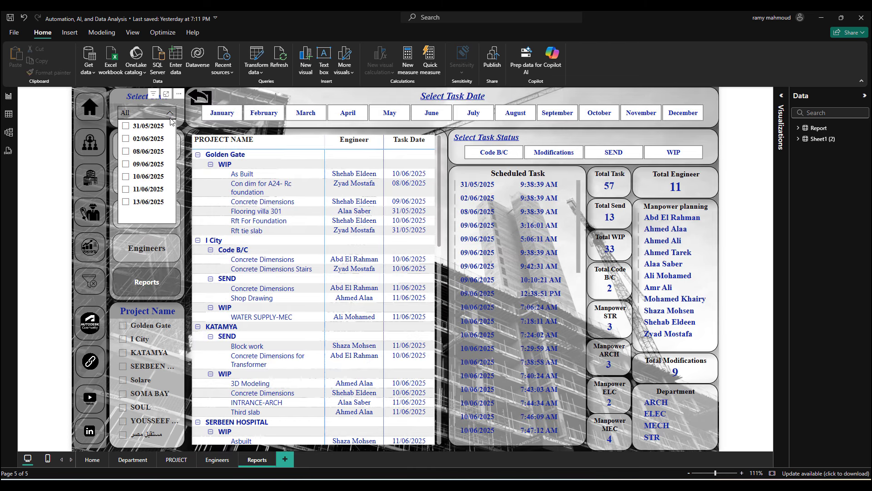
click(125, 201)
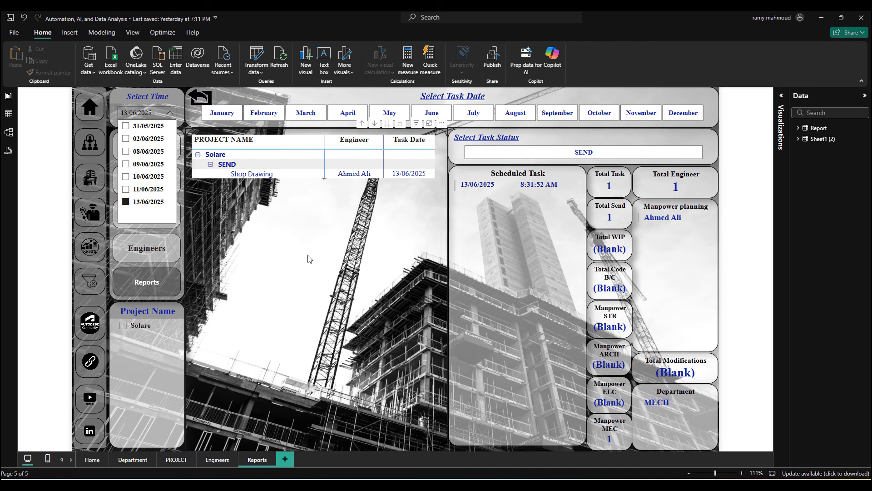
ctrl+click(87, 285)
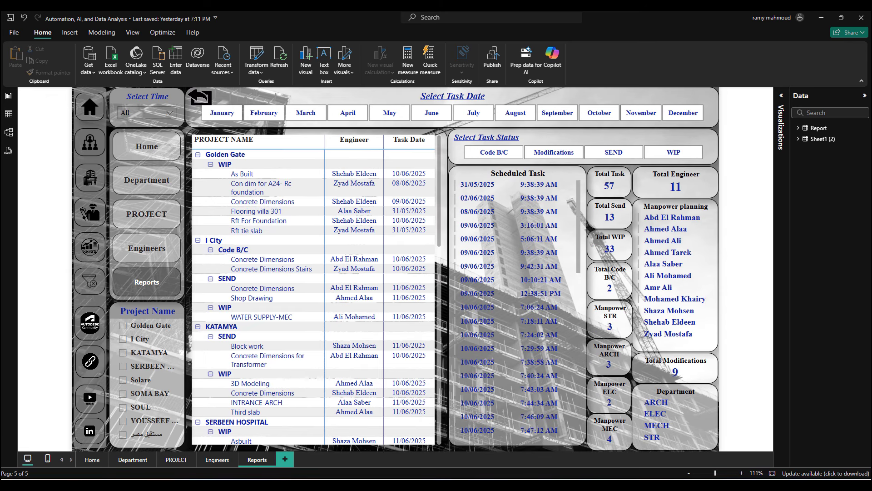
Switch to Chrome, reload the Daily Report BIM Unit form, and choose an engineer's name, project SOMA BAY and department STR.
key(alt+Tab)
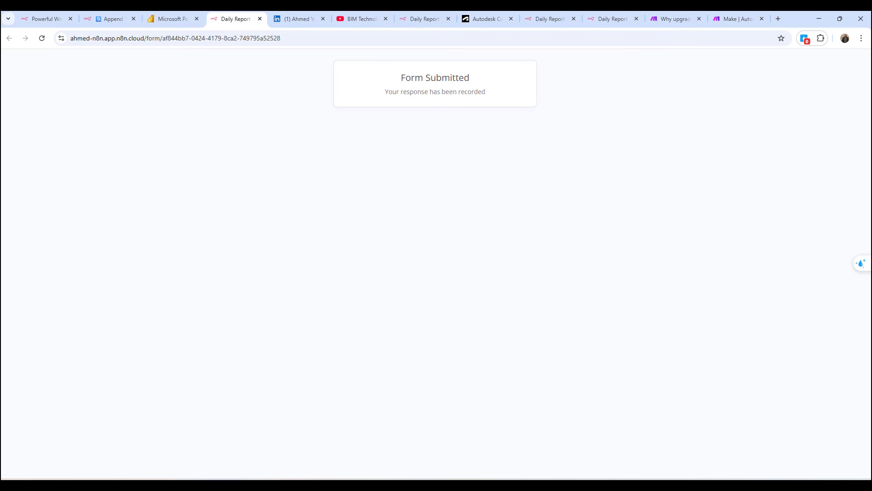
click(42, 39)
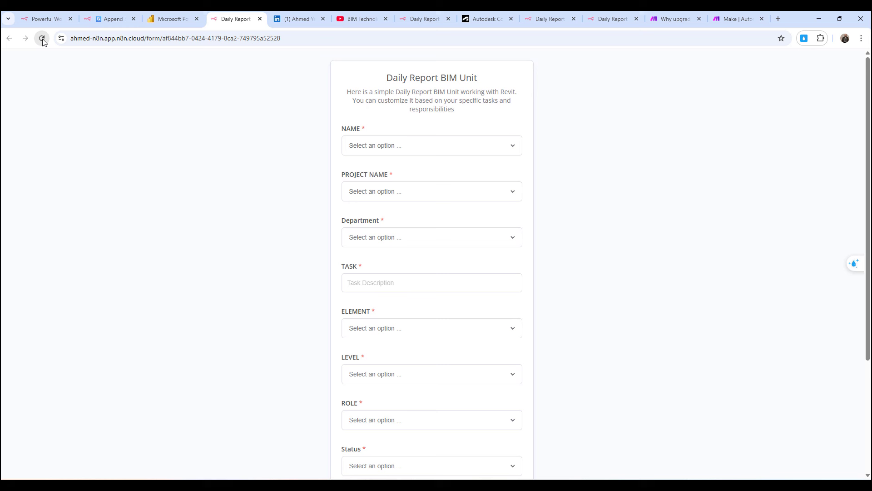
click(514, 148)
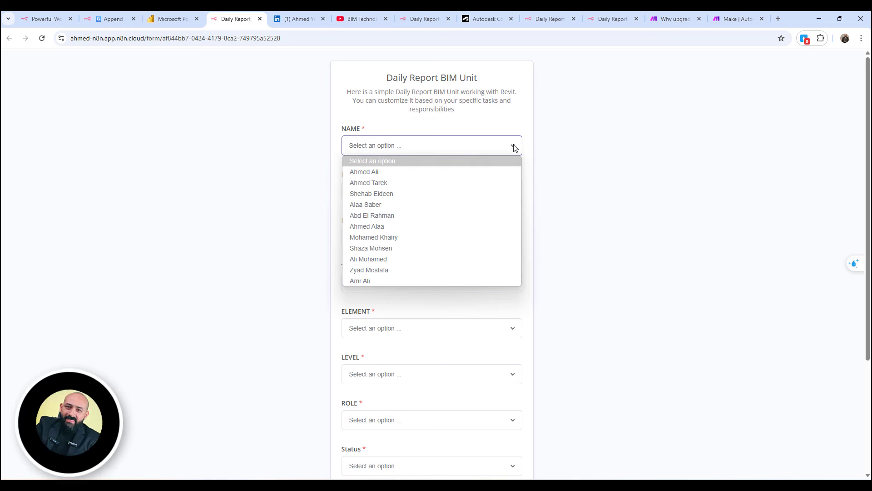
click(388, 195)
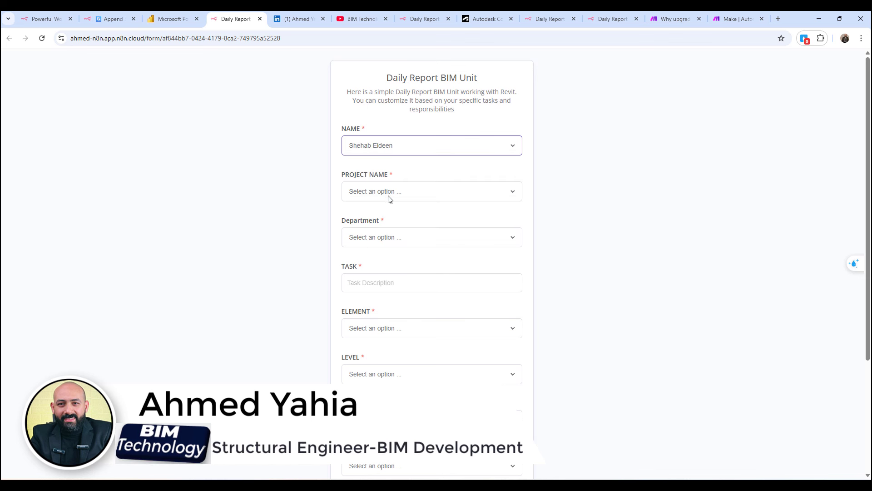
click(516, 193)
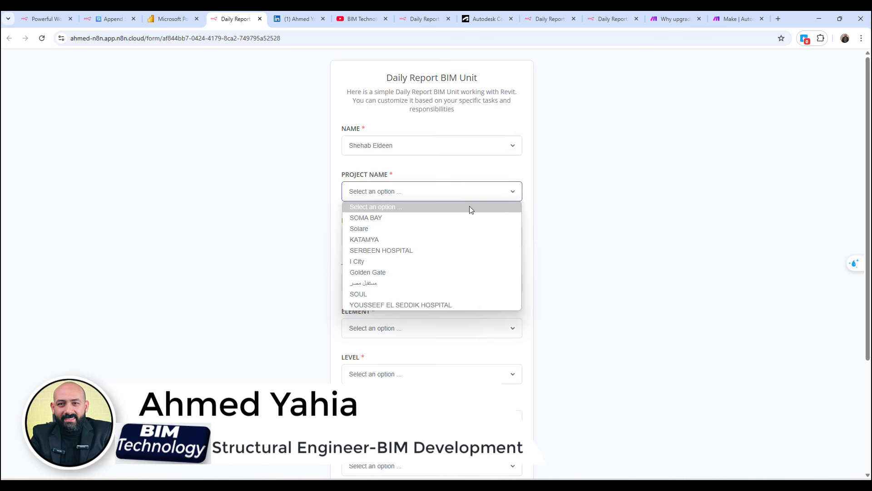
click(350, 216)
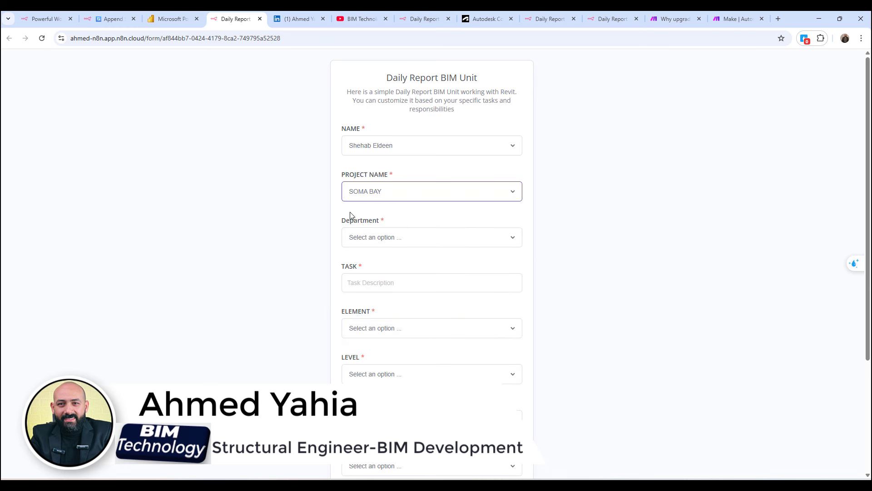
click(502, 241)
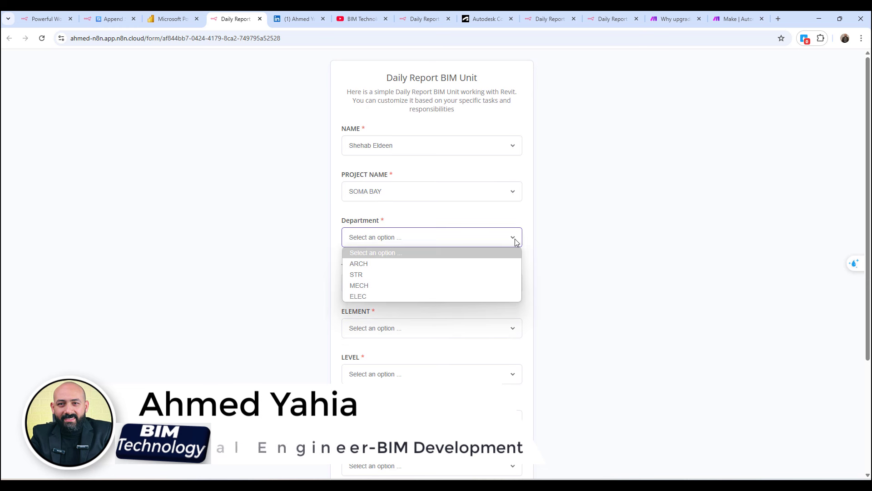
click(371, 276)
Enter C.D as the task and choose STAIRS as the element and Roof Level as the level.
click(483, 288)
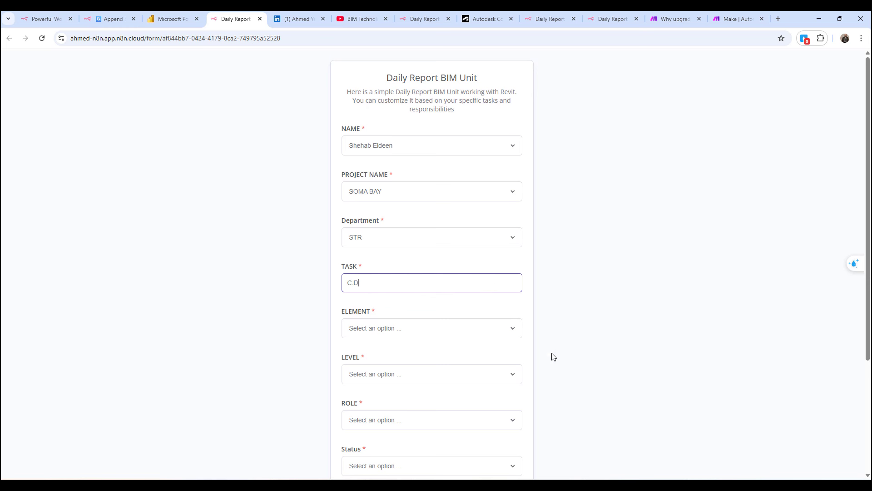
click(512, 326)
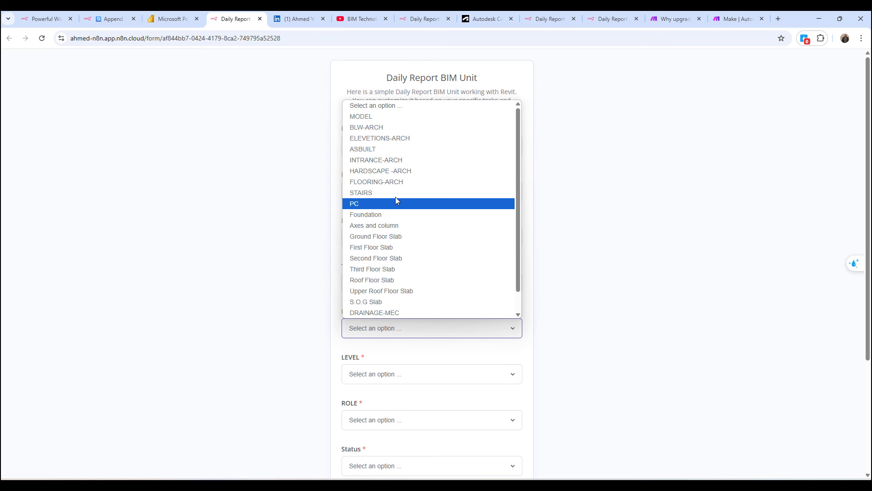
click(394, 194)
click(514, 375)
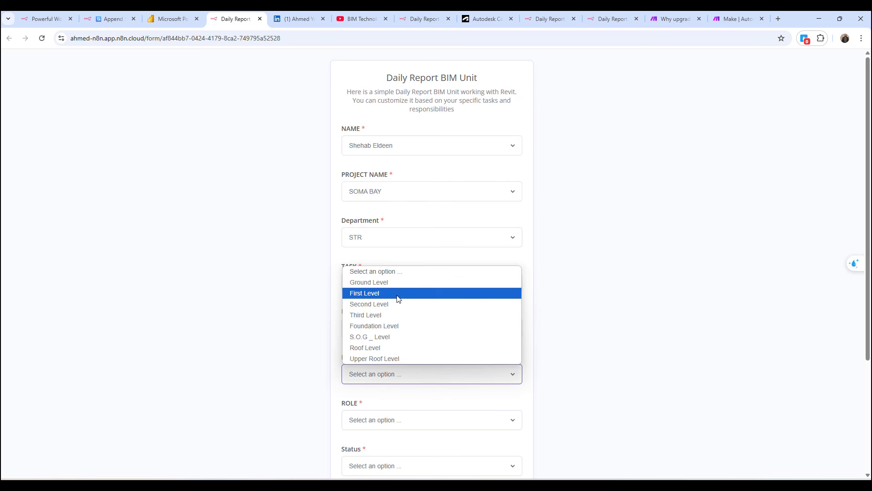
click(397, 348)
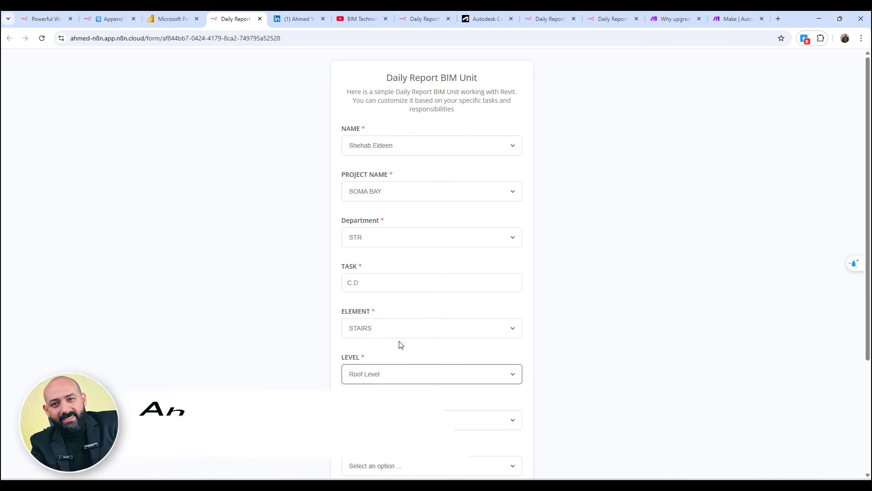
Set the form's role to 3D Modeling.
scroll(400, 295, down, 3)
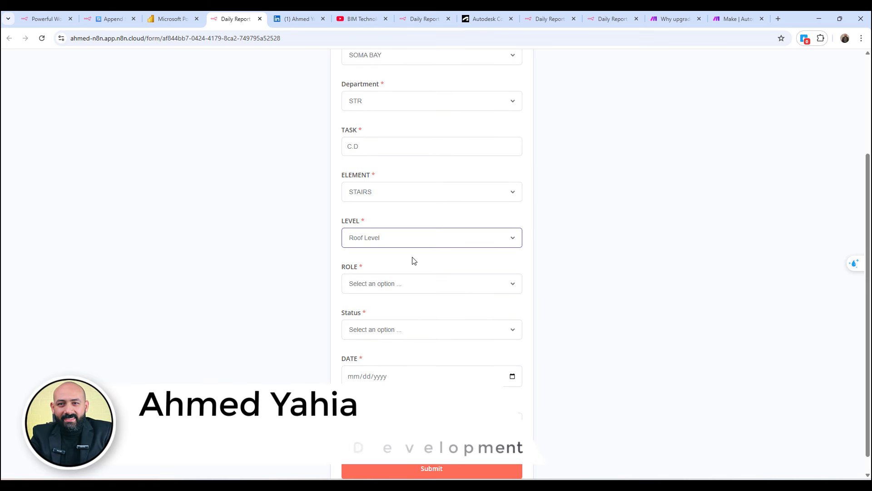
click(512, 284)
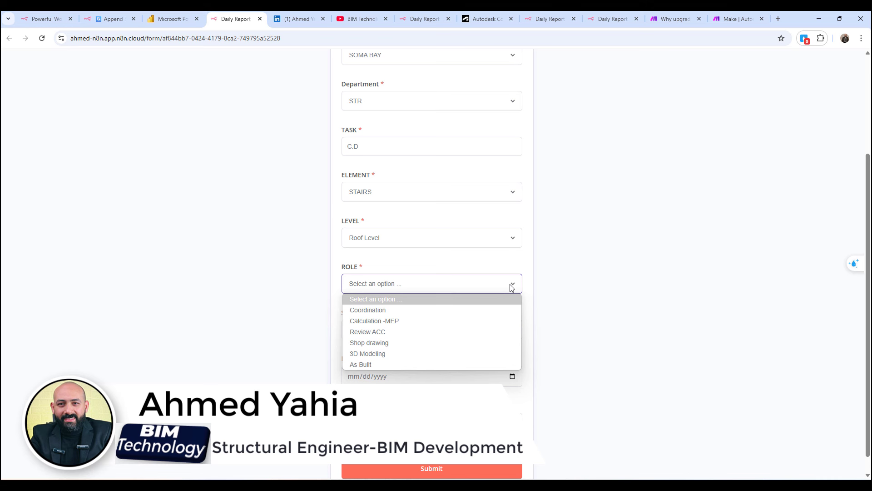
click(393, 354)
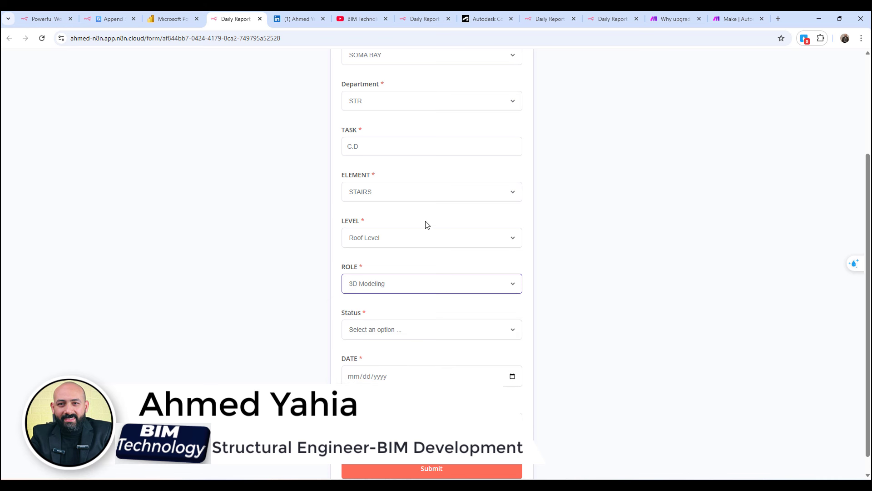
Replace the task description with MODLENG.
scroll(381, 109, up, 2)
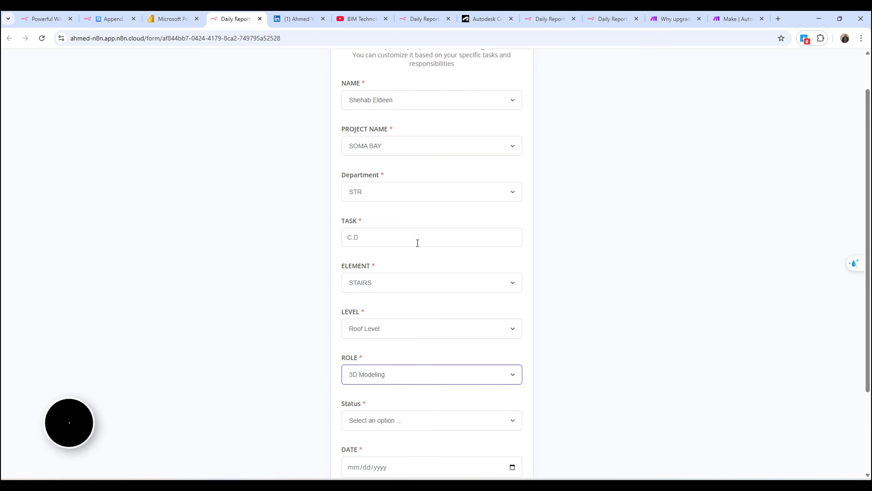
click(367, 237)
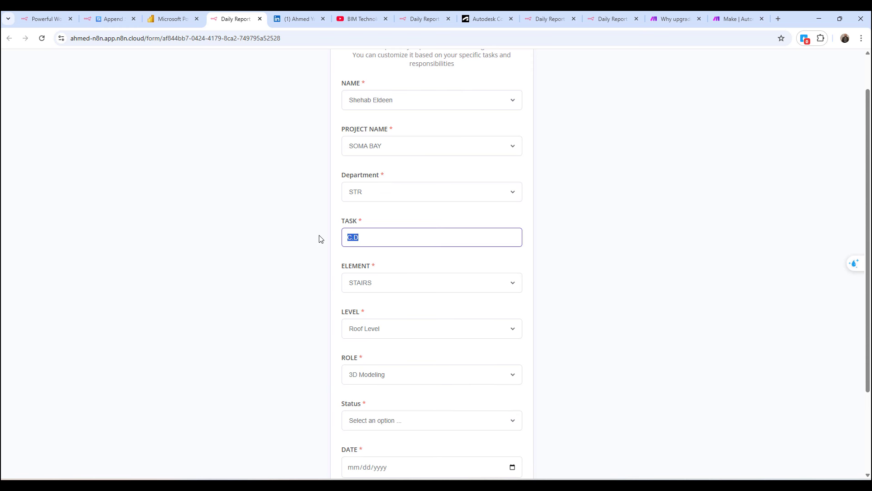
key(BackSpace)
text(MODLENG)
Set the form's date to today, 06/13/2025.
scroll(426, 236, down, 3)
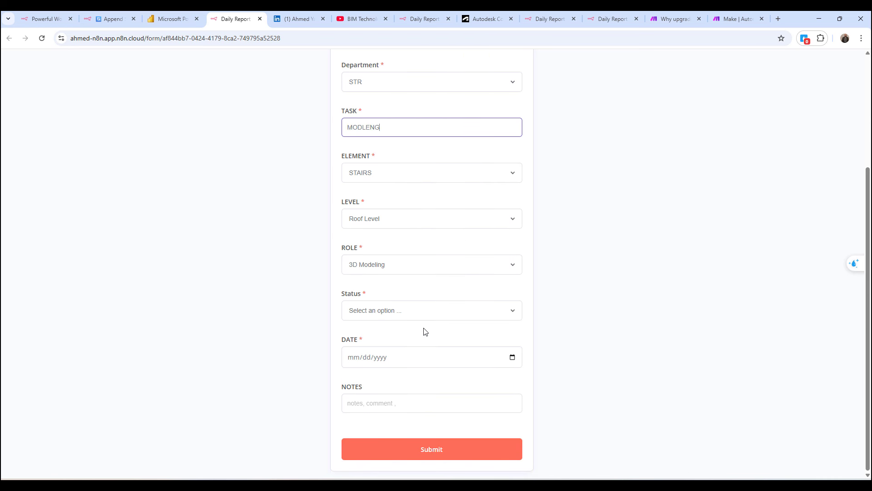
click(513, 357)
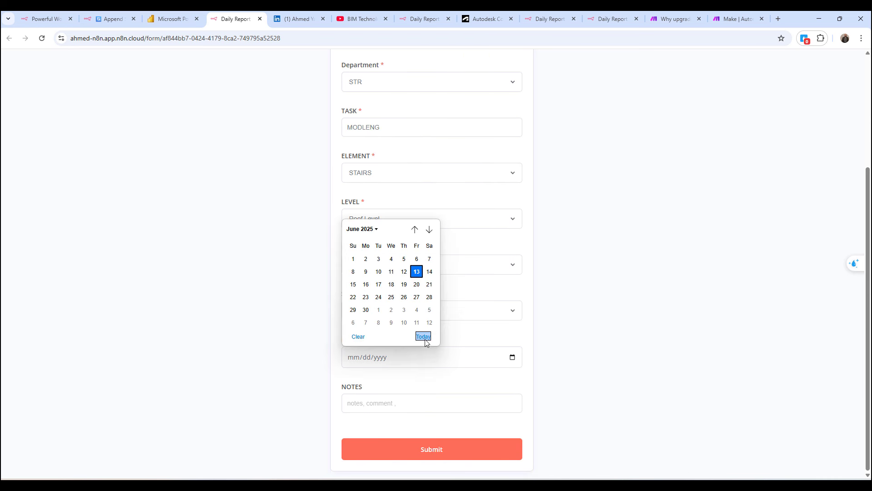
click(423, 336)
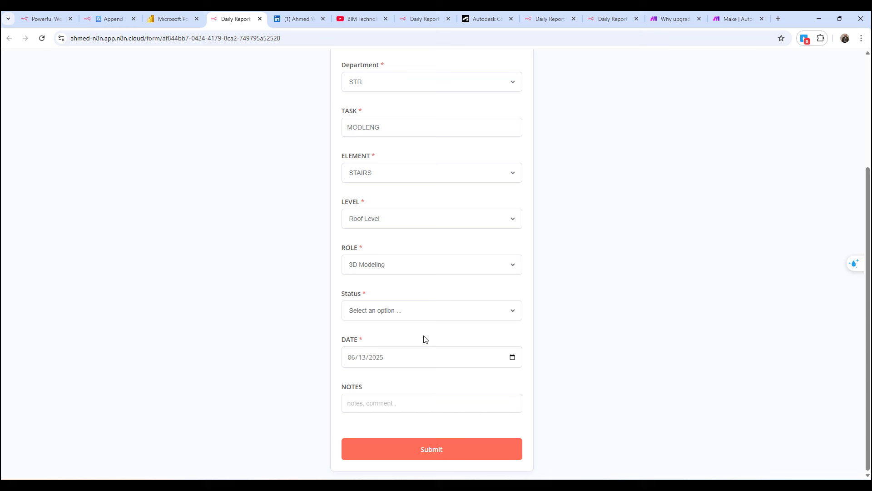
Set the daily report form's status to Modifications and submit the entry.
click(514, 312)
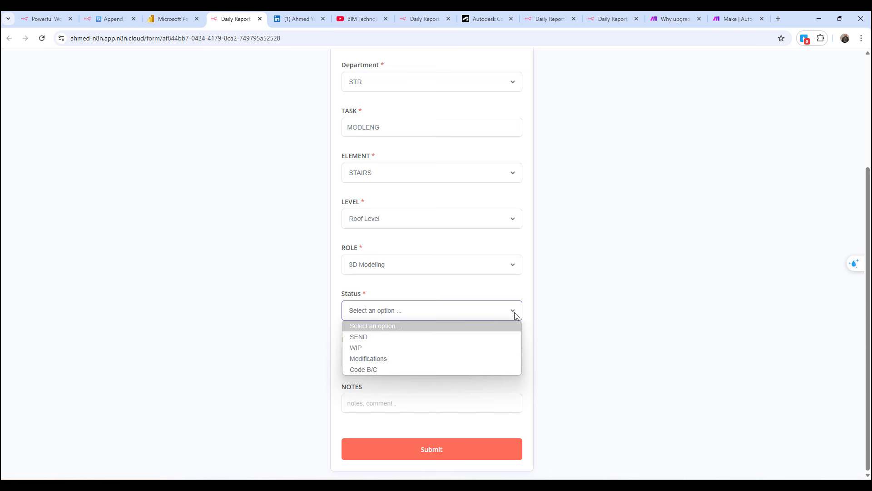
click(362, 359)
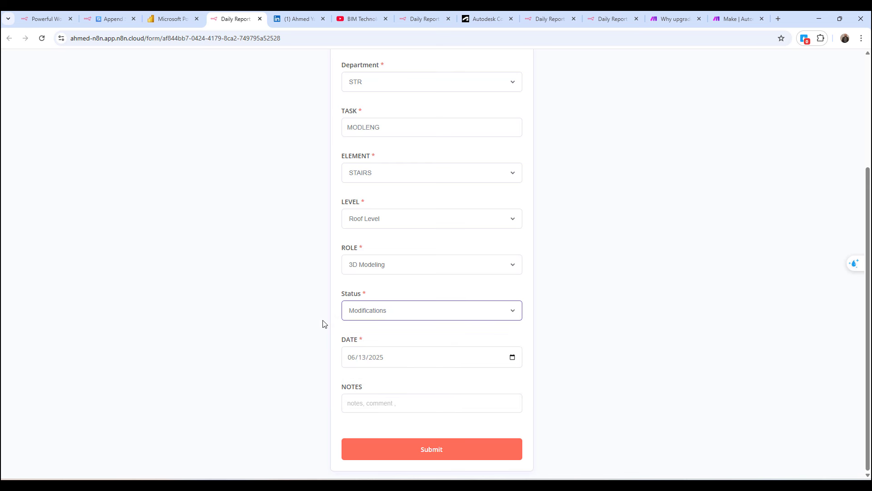
click(439, 457)
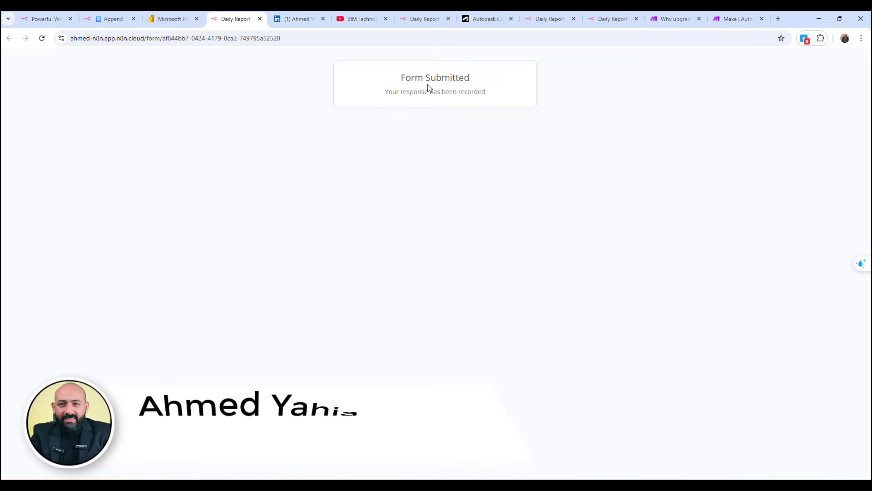
Switch to Power BI Desktop, refresh the report data and filter the Reports page to the date 13/06/2025.
click(818, 19)
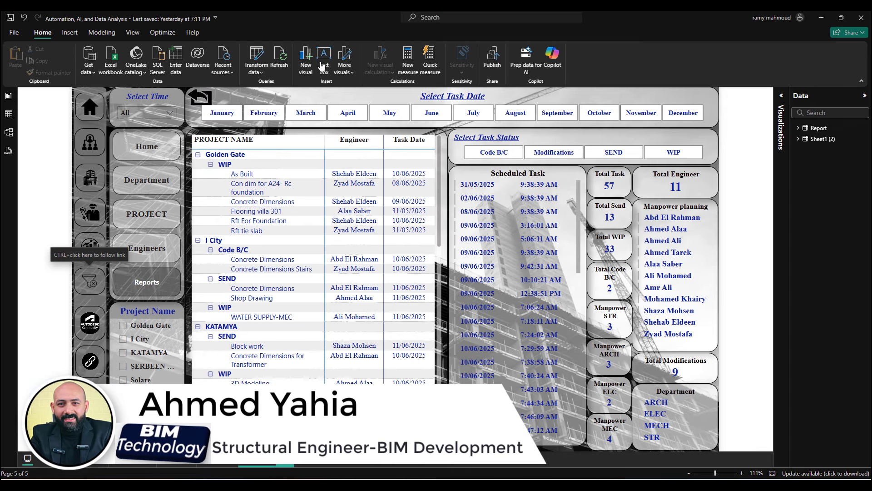
click(280, 56)
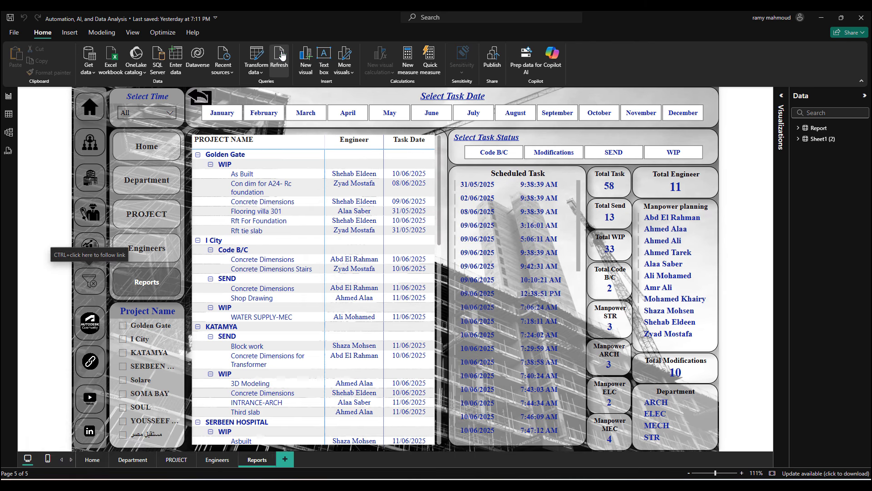
click(171, 113)
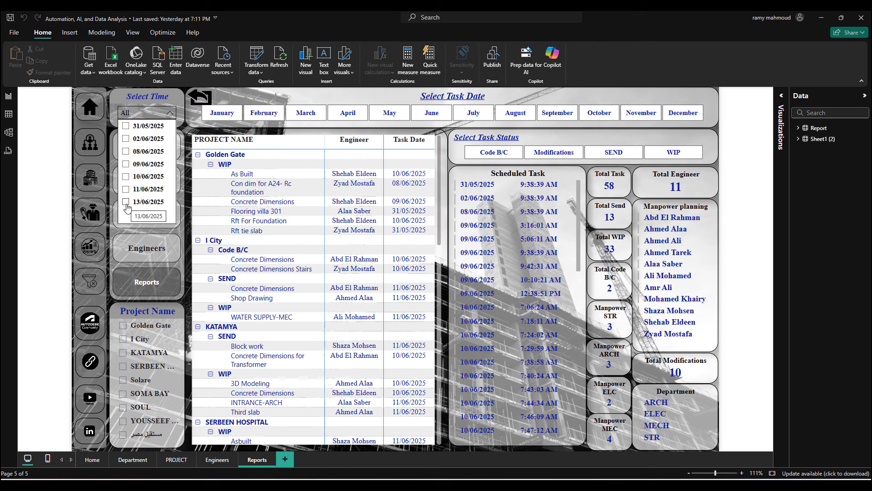
click(127, 204)
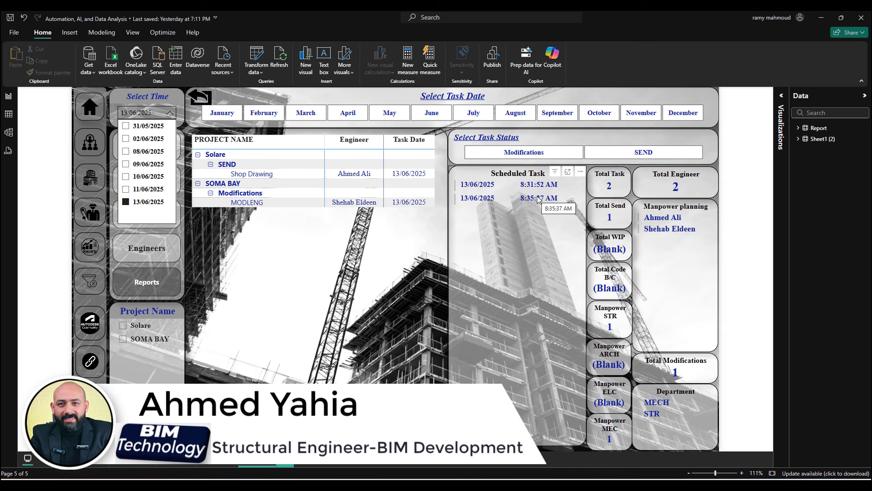
Return to the dashboard's Home page and follow its Autodesk link to browse the Autodesk Construction Cloud project list.
click(94, 108)
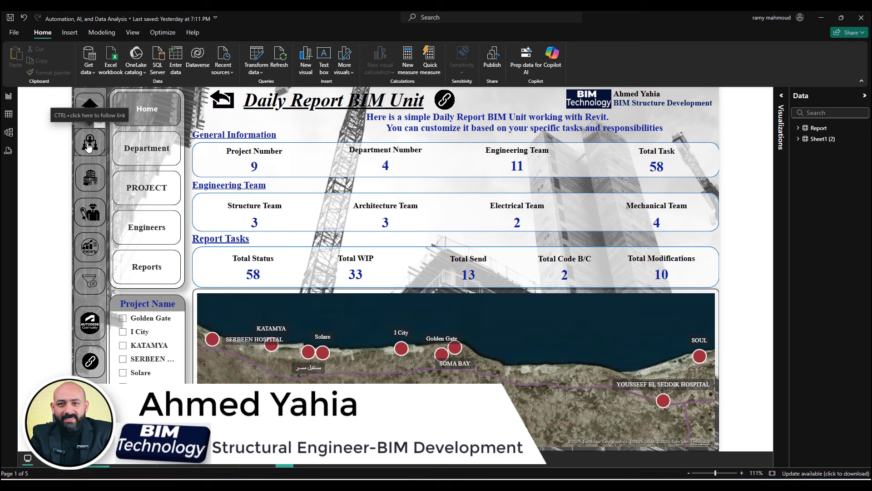
ctrl+click(90, 335)
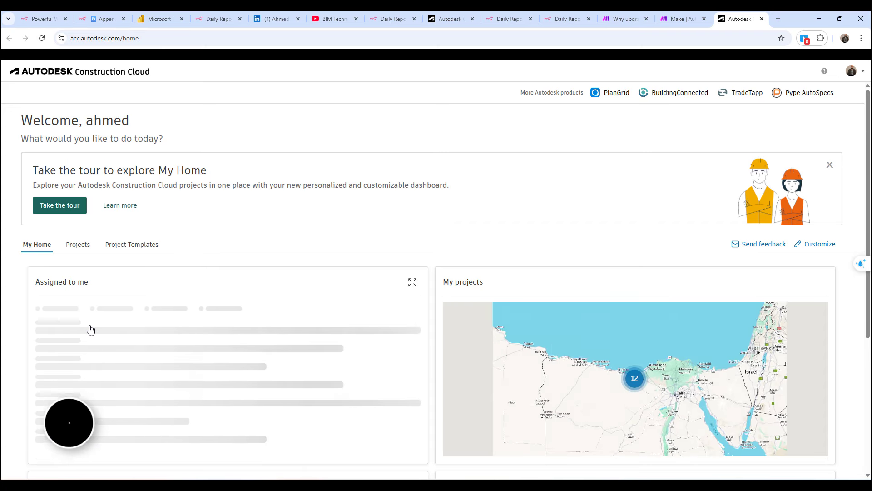
click(77, 244)
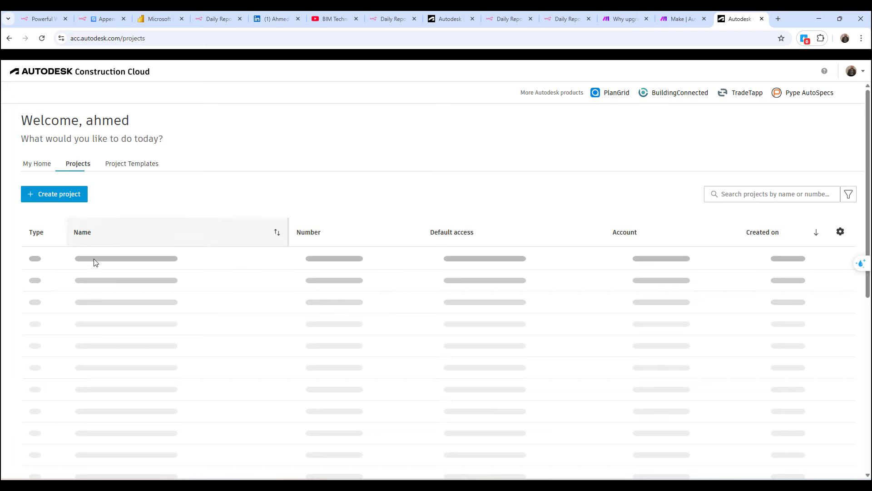
scroll(94, 259, down, 3)
scroll(121, 269, down, 3)
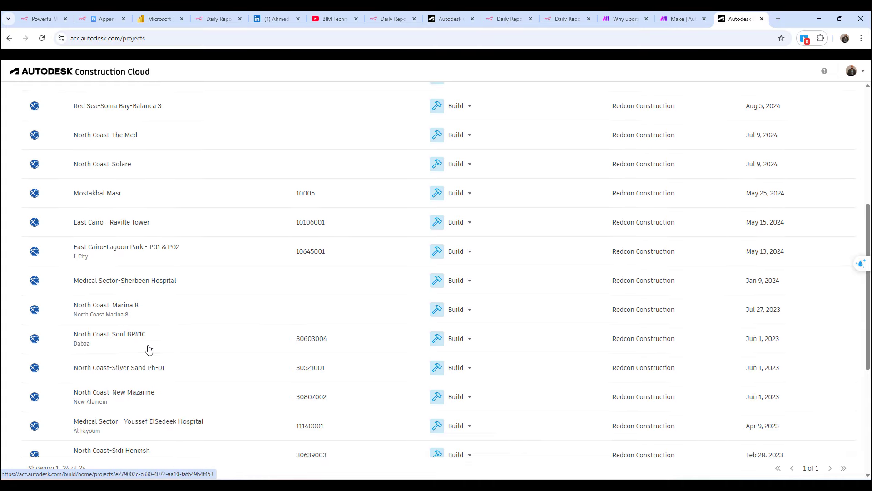
scroll(121, 348, up, 6)
Switch to the published Power BI report in the browser and select its web address.
click(151, 19)
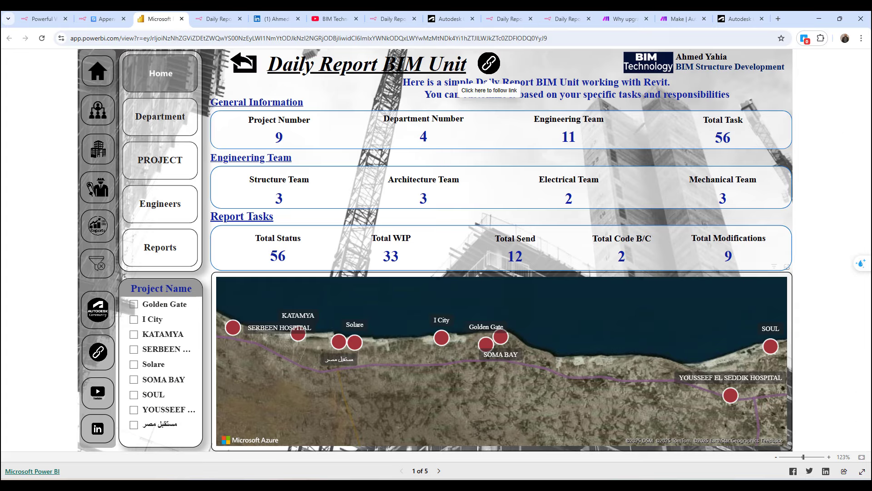
click(819, 19)
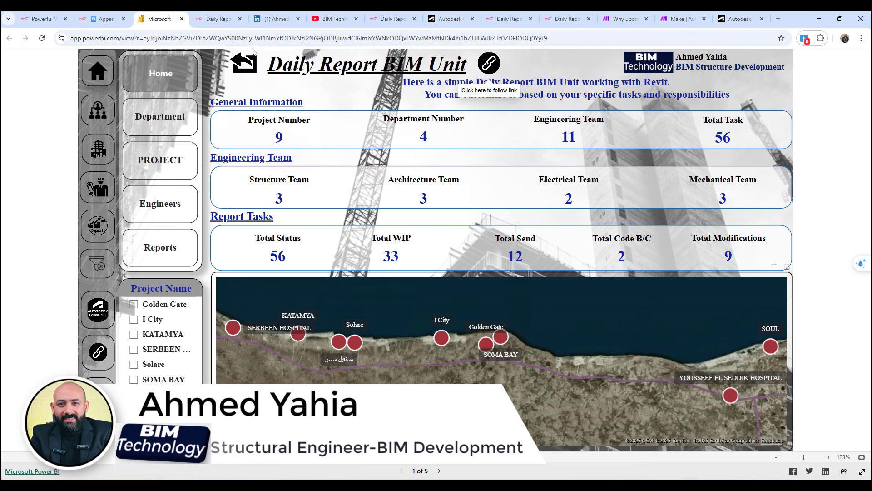
click(269, 39)
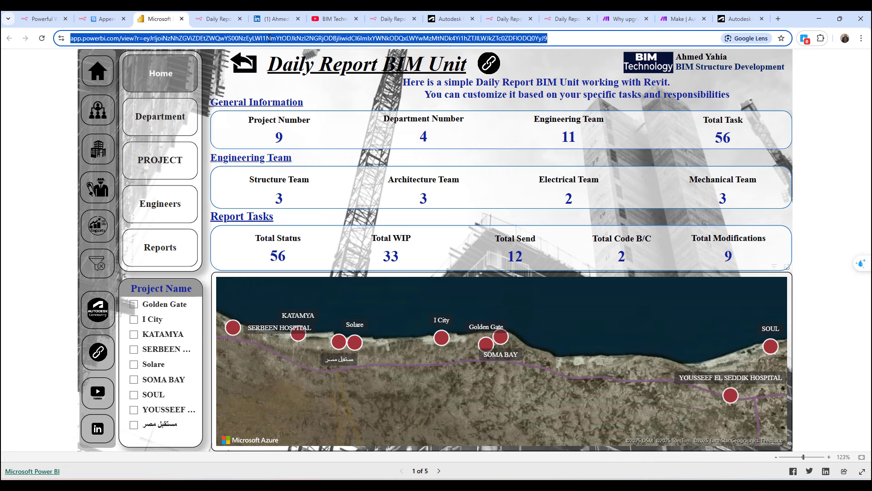
Reload the submitted n8n form to get a blank Daily Report BIM Unit entry and return to the published Power BI report.
click(222, 14)
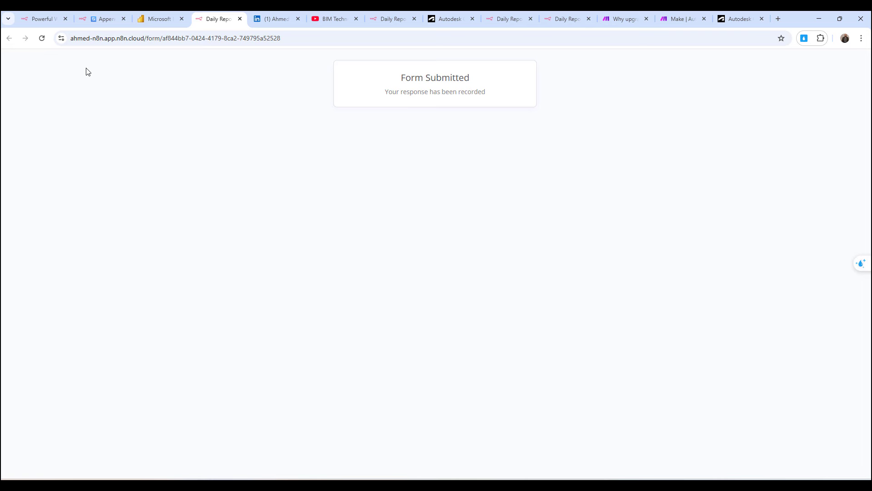
click(42, 38)
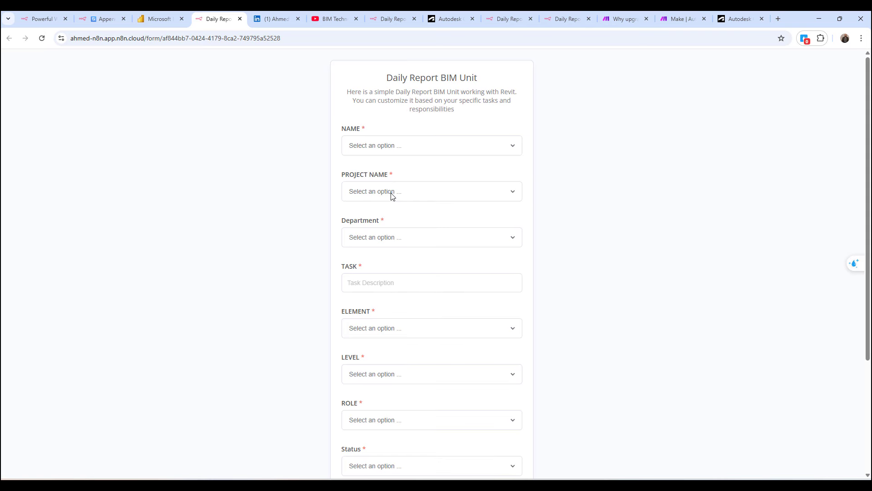
click(158, 19)
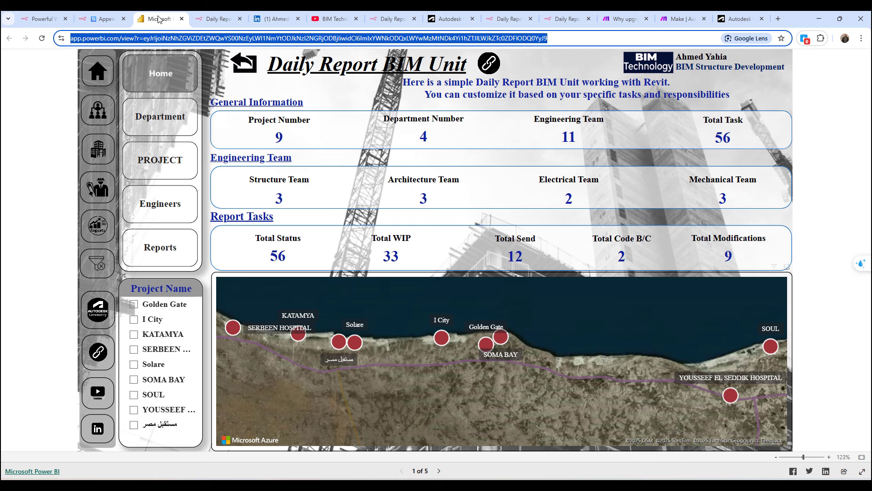